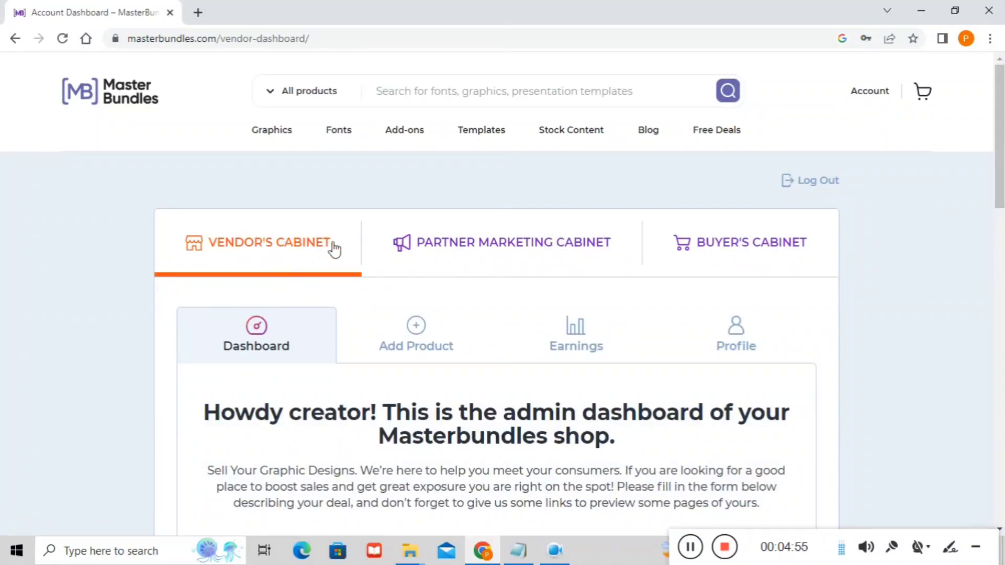
- Open the Partner Marketing Cabinet and review its affiliate link section and the personal information form
left_click(444, 252)
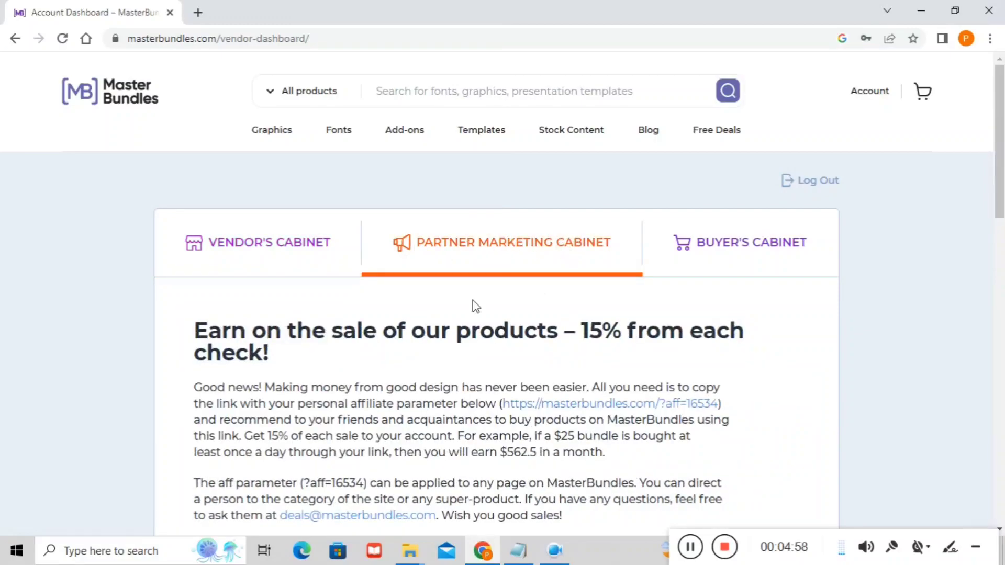
scroll(357, 296, "down", 8)
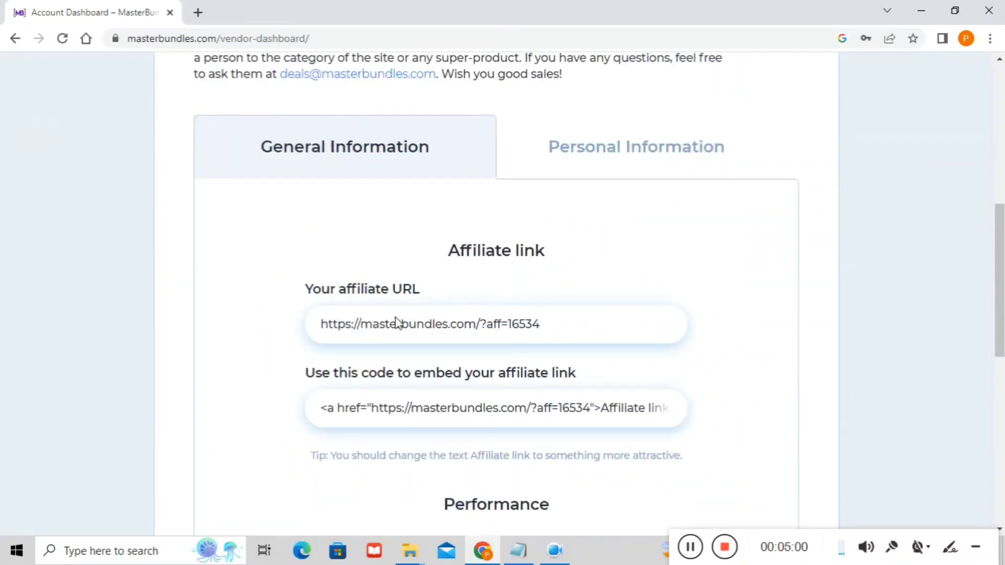
scroll(564, 331, "up", 1)
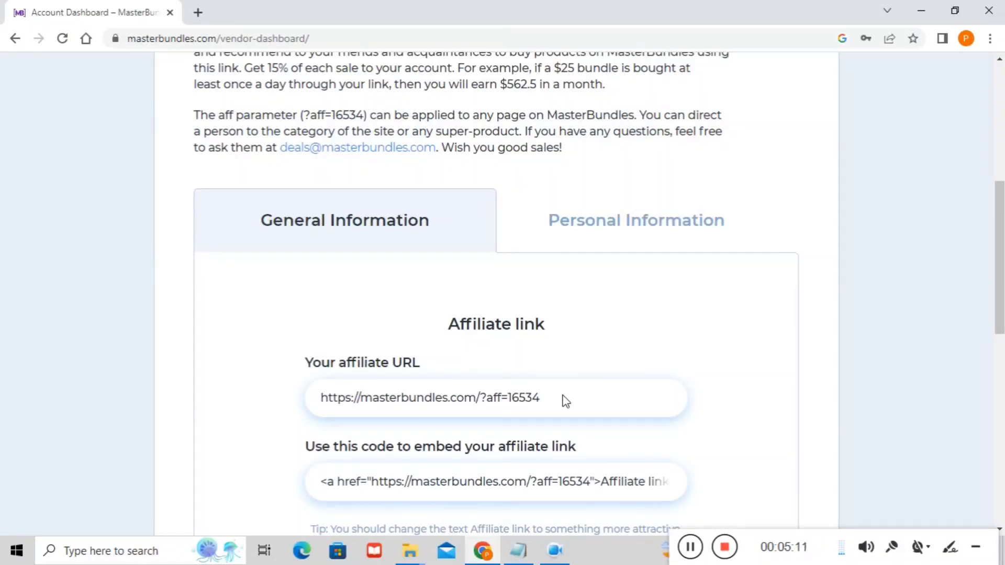
scroll(564, 403, "up", 4)
left_click(622, 434)
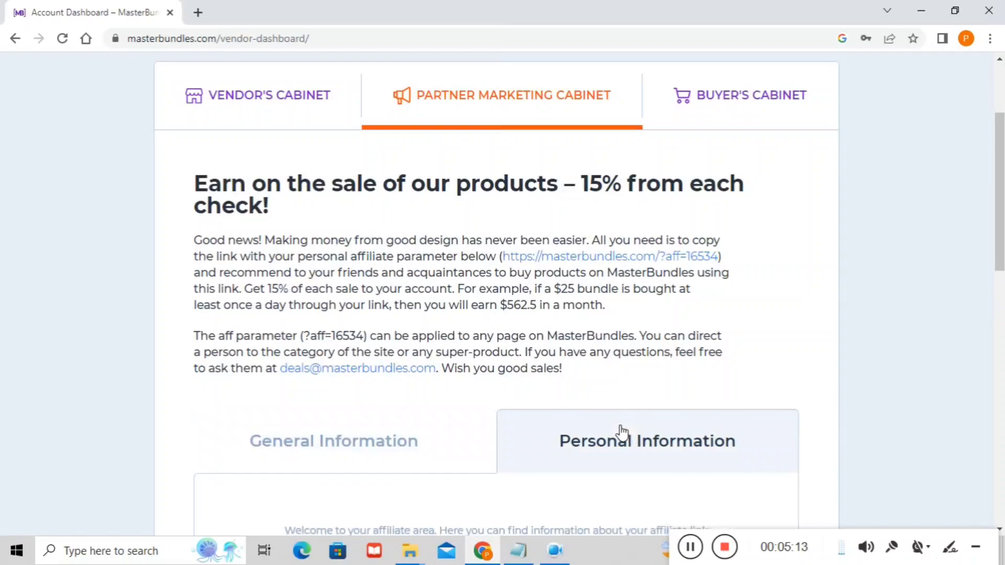
scroll(622, 434, "down", 5)
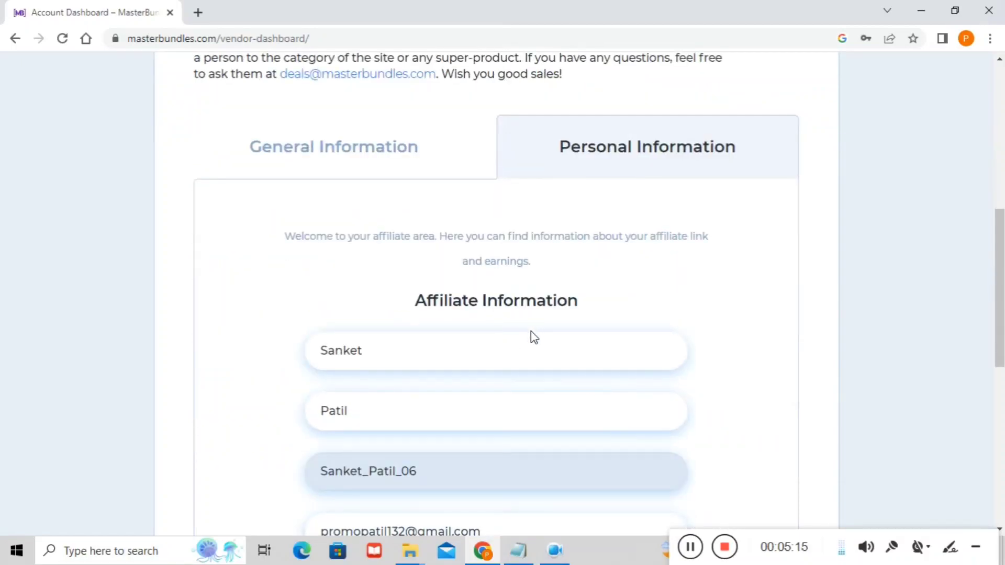
scroll(531, 331, "down", 5)
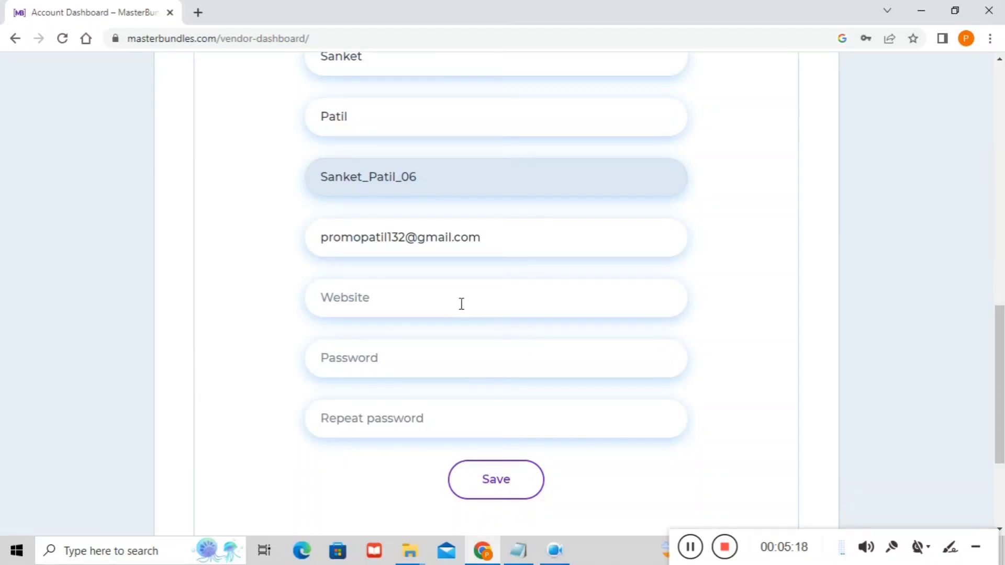
scroll(460, 303, "up", 11)
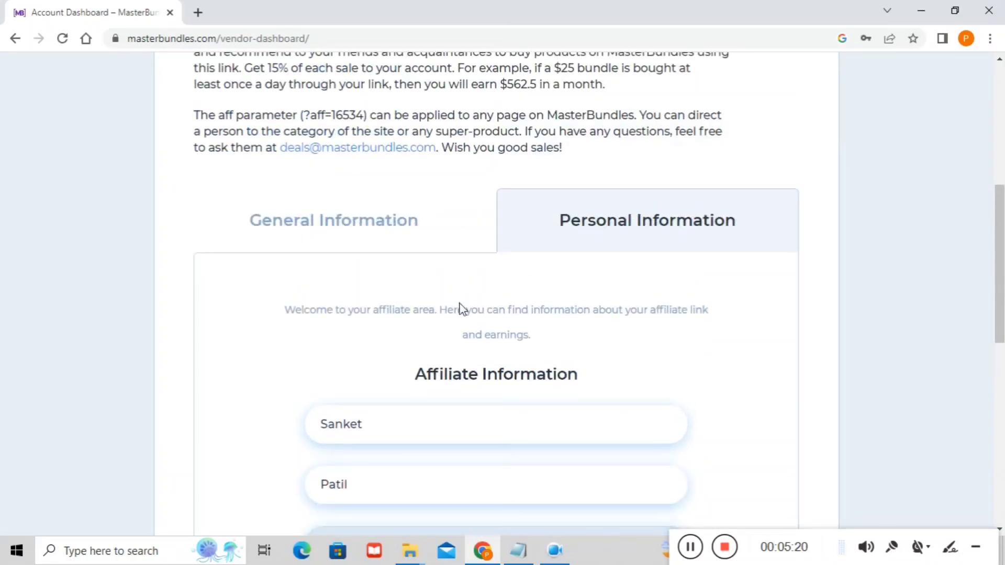
- View the Buyer's Cabinet, and review the store name, contact email and payment fields of the Vendor's Cabinet profile
left_click(707, 189)
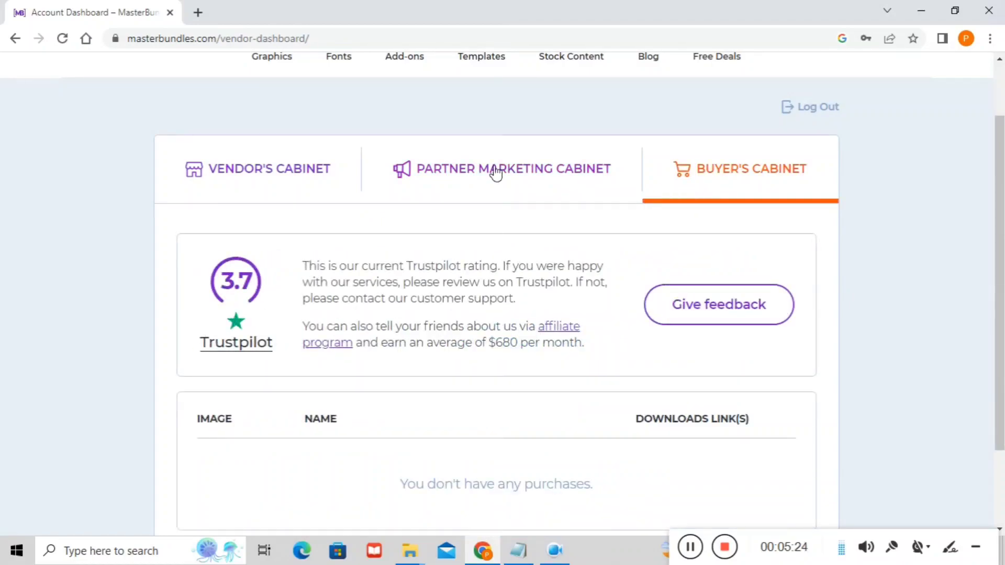
left_click(297, 177)
left_click(753, 265)
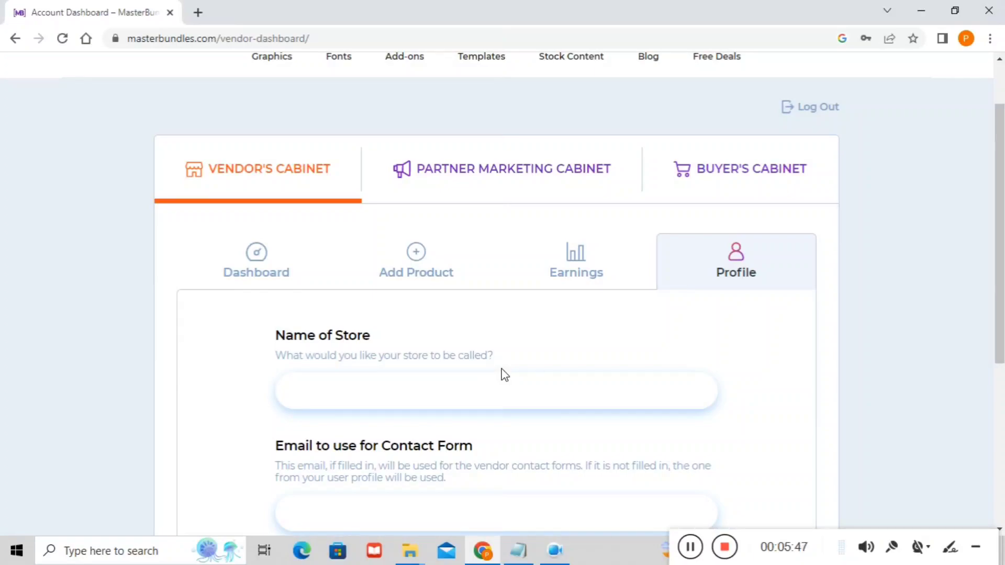
scroll(330, 390, "down", 3)
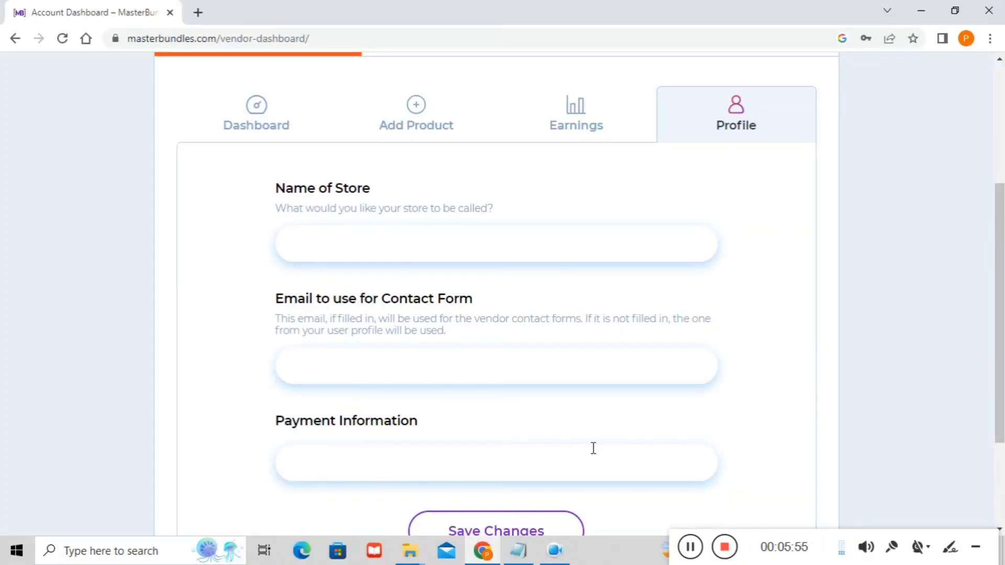
scroll(609, 421, "up", 2)
scroll(623, 377, "up", 2)
- Open the vendor's Earnings section and look over its withdrawal and contact manager options
left_click(578, 349)
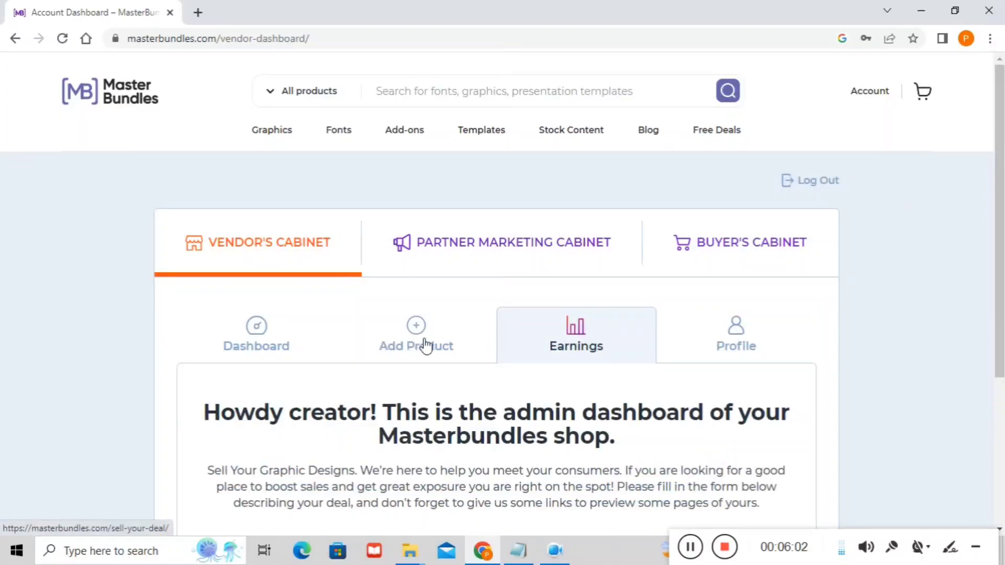
scroll(427, 343, "down", 4)
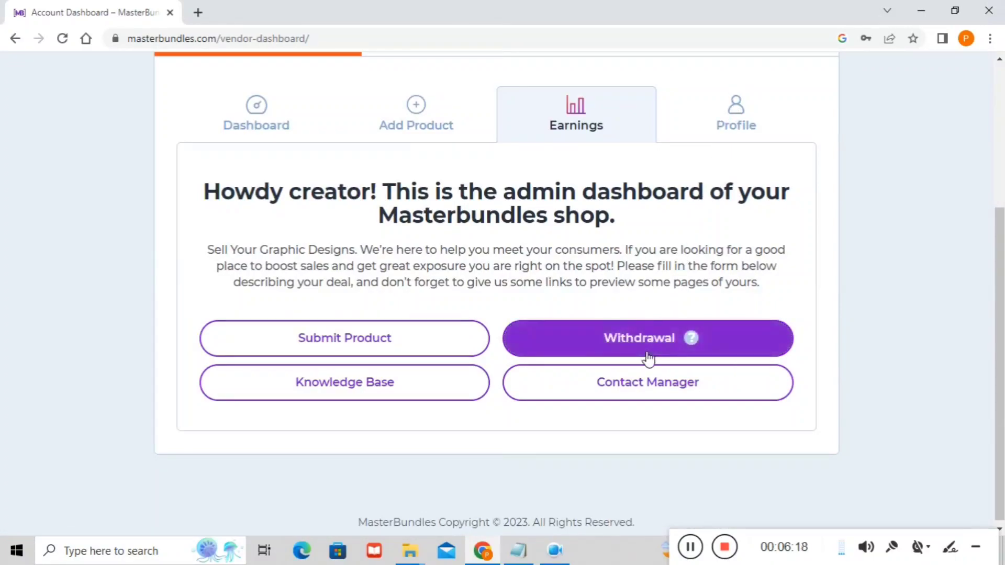
left_click(636, 390)
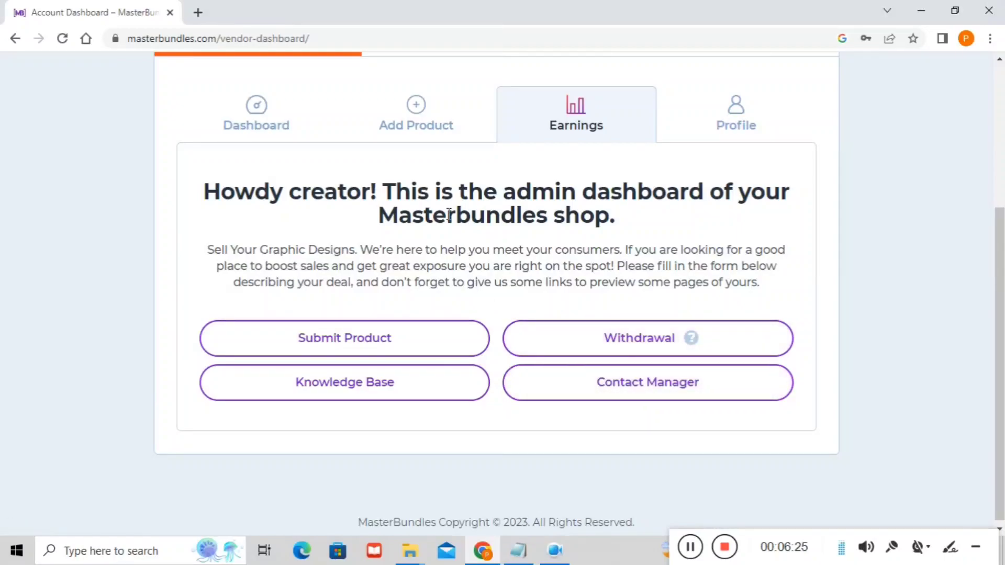
- Return to the vendor Dashboard and examine the current earnings and the withdrawal help information
left_click(284, 106)
scroll(380, 220, "up", 4)
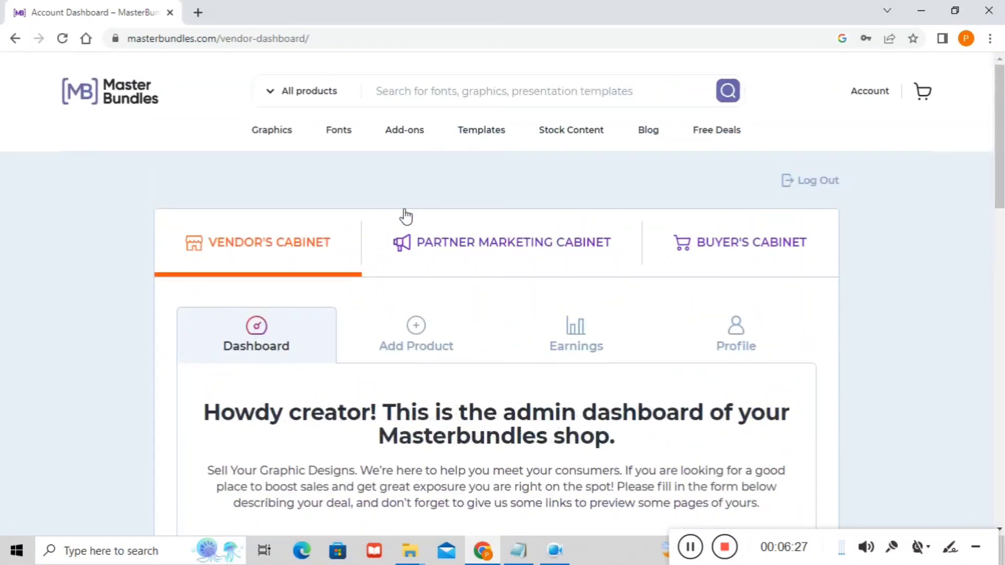
scroll(444, 278, "down", 1)
scroll(576, 339, "down", 1)
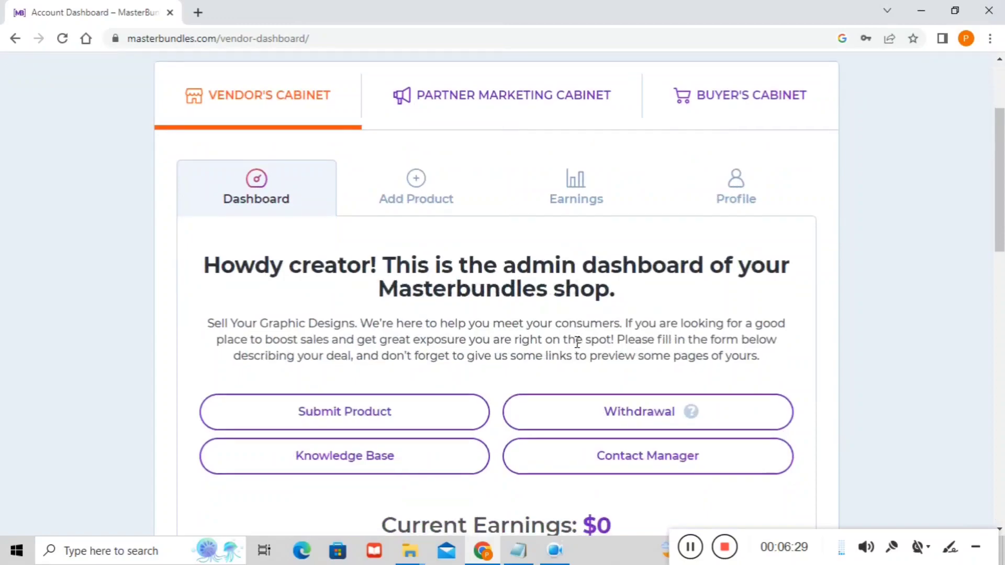
scroll(508, 387, "down", 1)
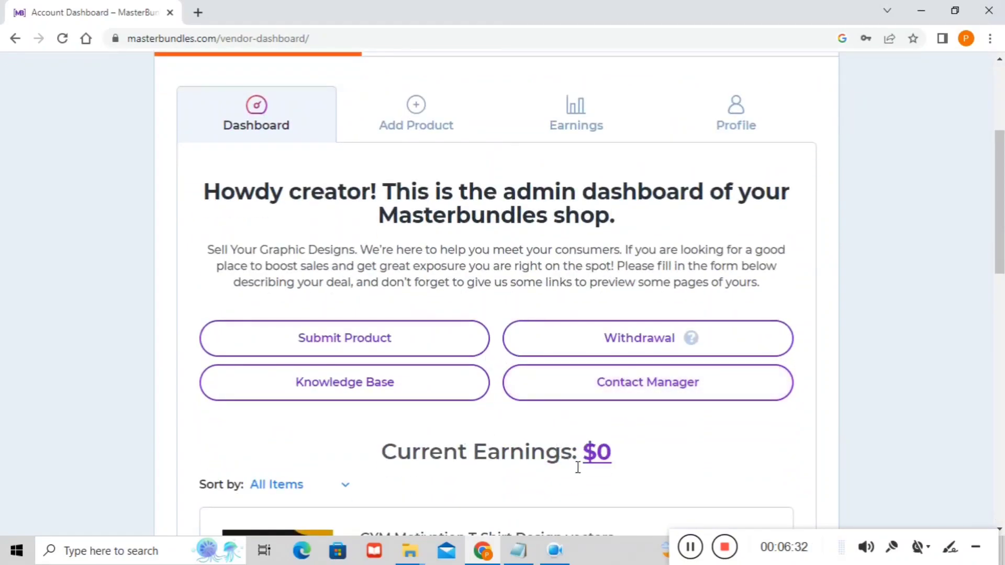
mouse_move(663, 356)
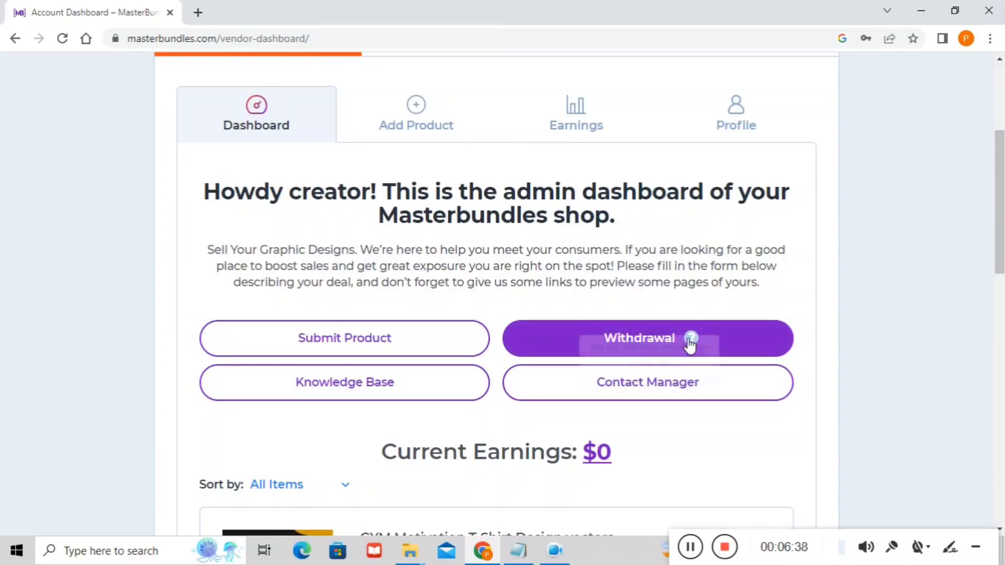
mouse_move(692, 342)
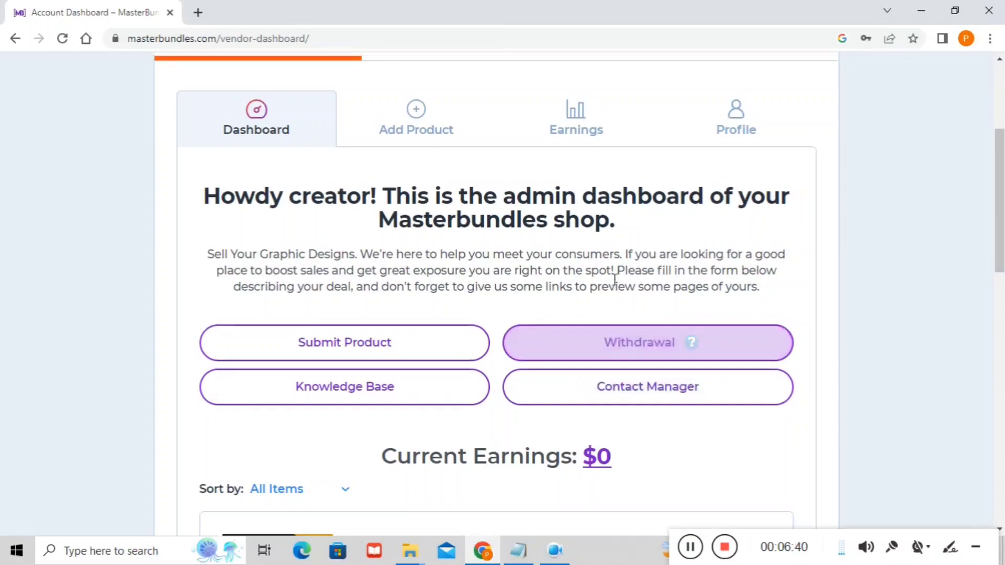
scroll(614, 278, "up", 5)
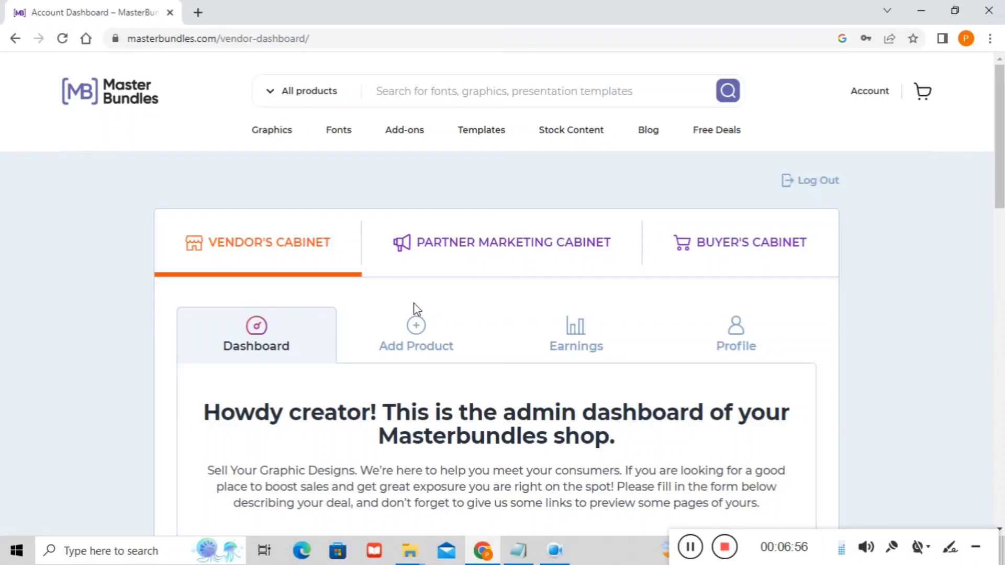
- Open the Add Product form and examine its title, preview image, category, license price and product upload fields
left_click(426, 351)
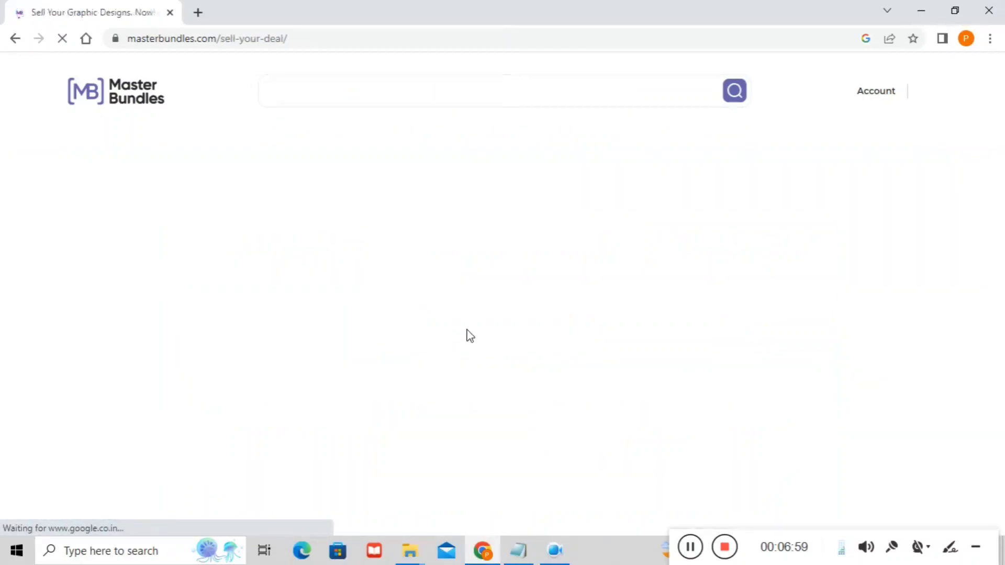
left_click_drag(419, 213, 585, 218)
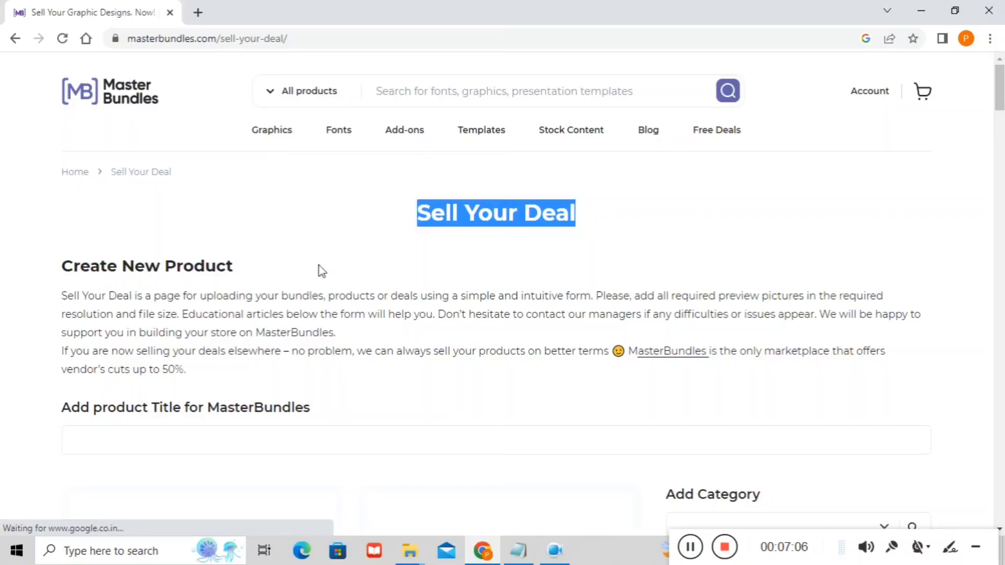
scroll(415, 264, "down", 4)
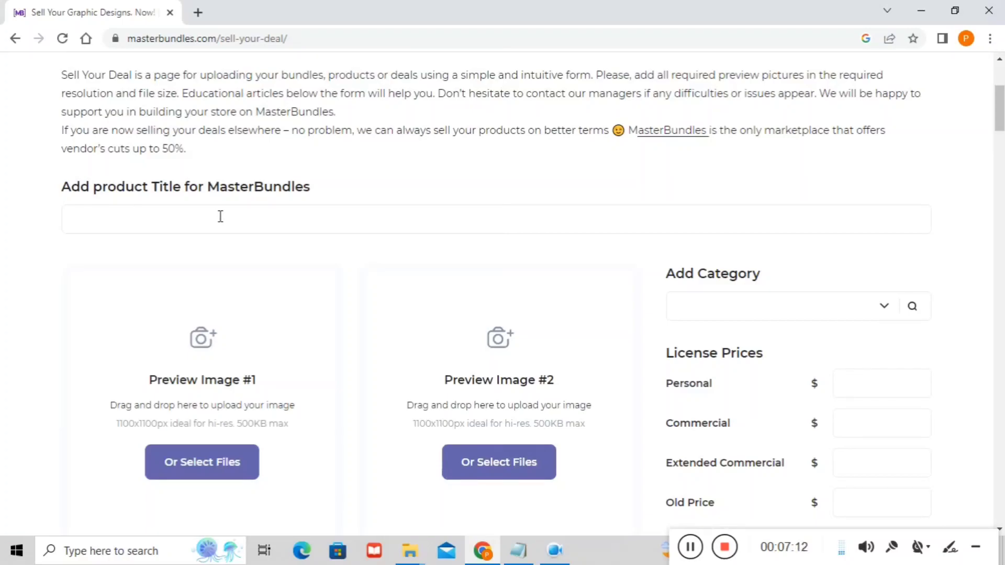
scroll(221, 216, "down", 3)
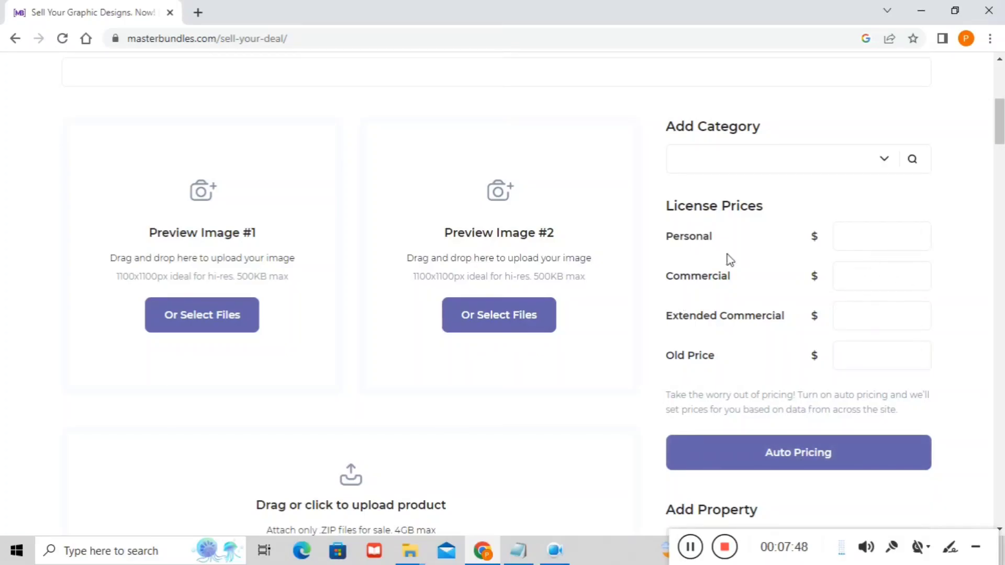
scroll(477, 365, "down", 5)
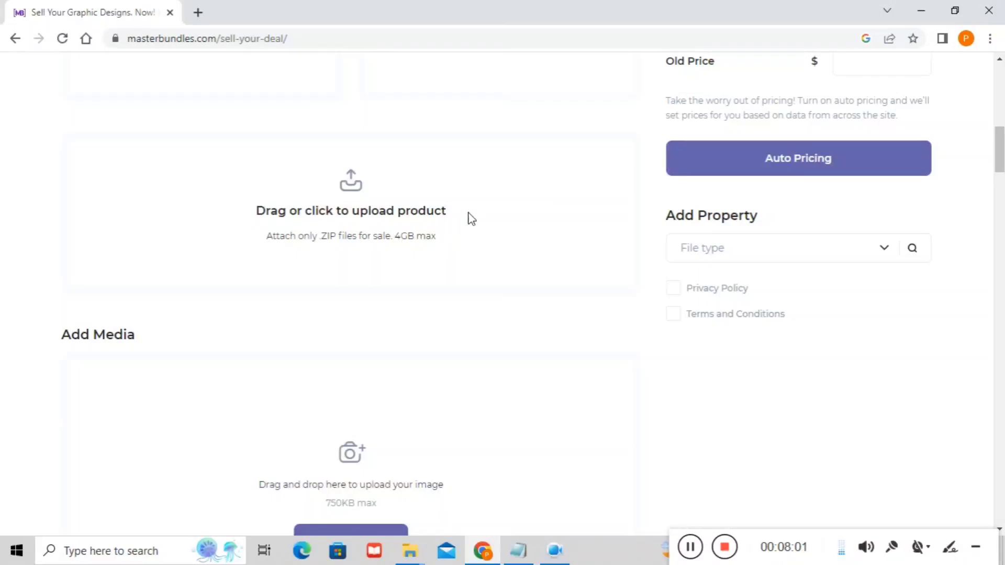
- Check the available file type options, and accept the Privacy Policy and the Terms and Conditions for the new product
left_click(772, 252)
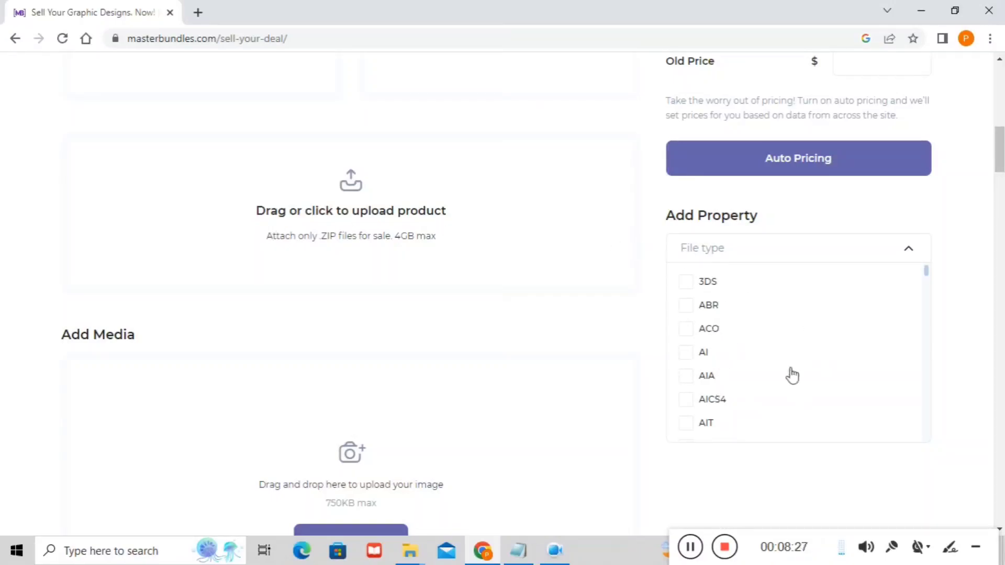
left_click(962, 279)
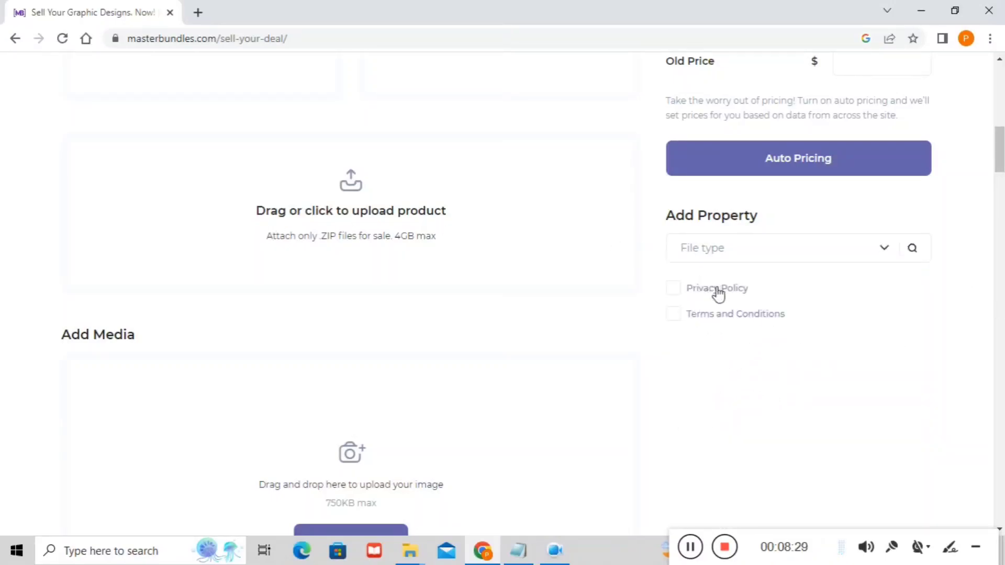
left_click(673, 290)
left_click(672, 314)
- Examine the product form's media, Pinterest image and description sections and recheck the preview image and ZIP upload requirements
scroll(404, 321, "down", 4)
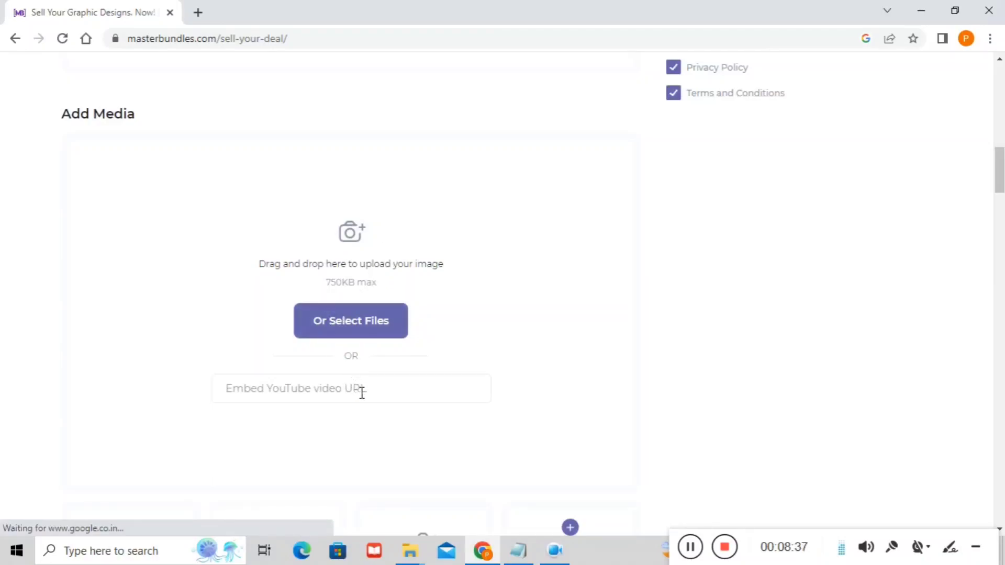
scroll(362, 393, "down", 8)
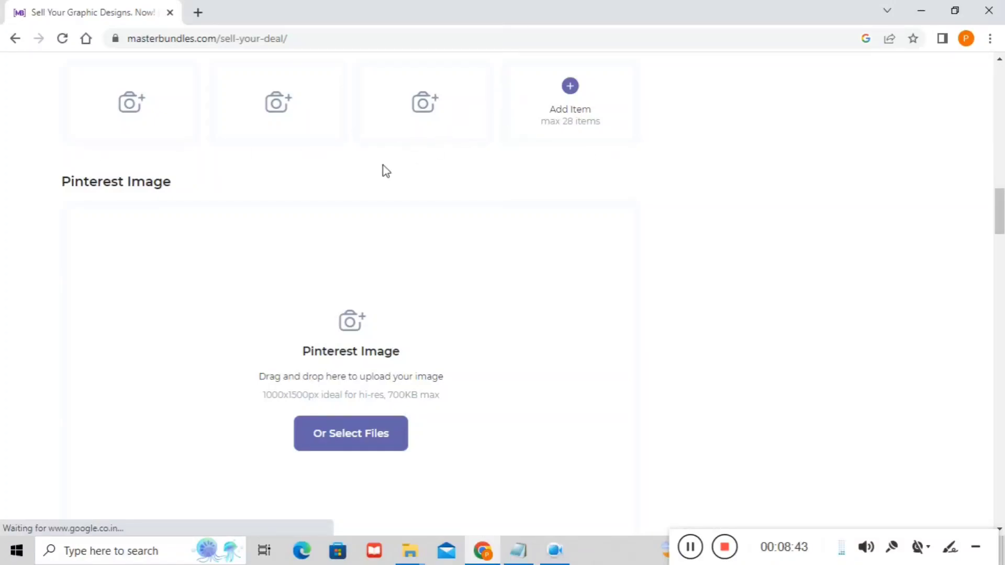
scroll(386, 171, "down", 4)
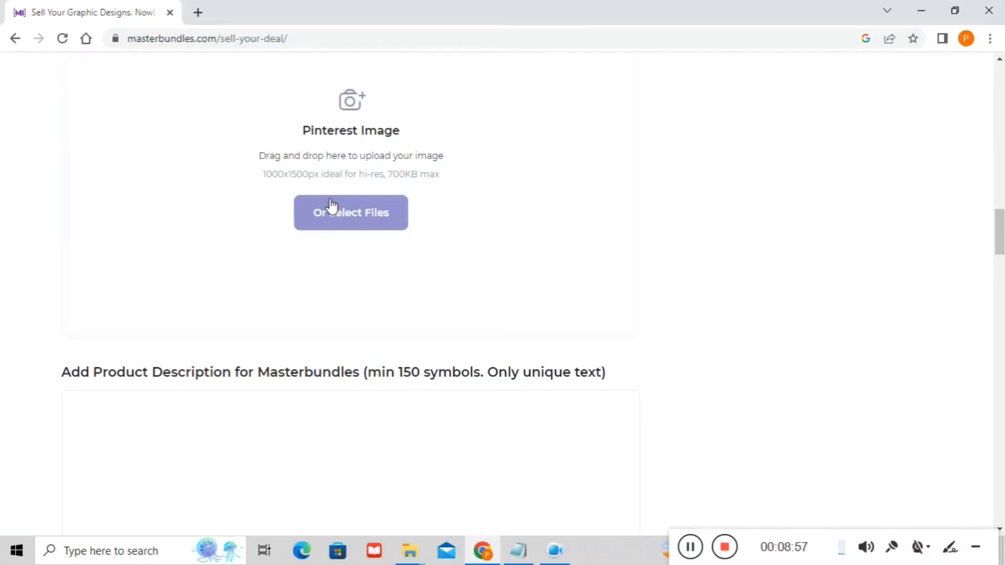
left_click_drag(262, 175, 321, 181)
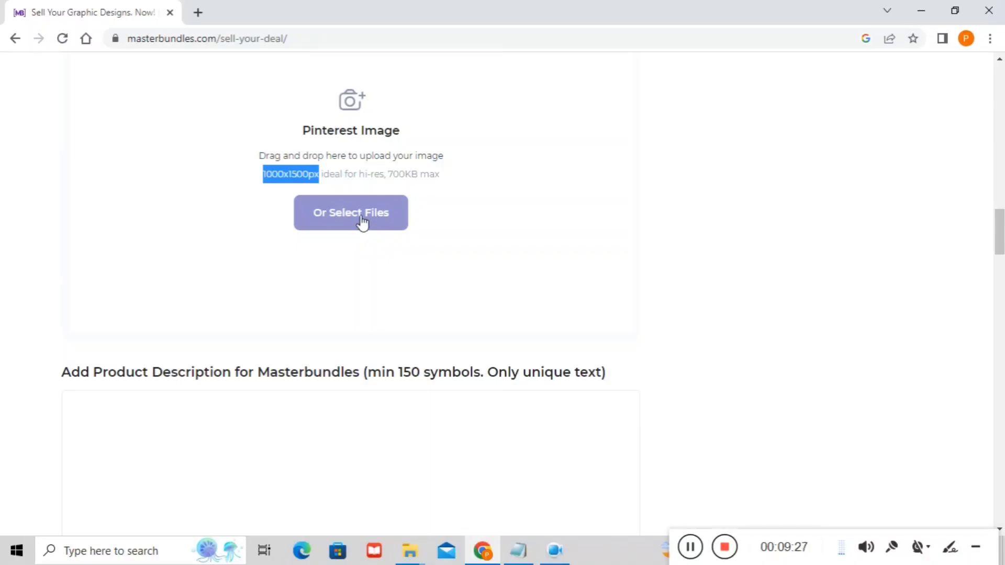
scroll(362, 222, "down", 5)
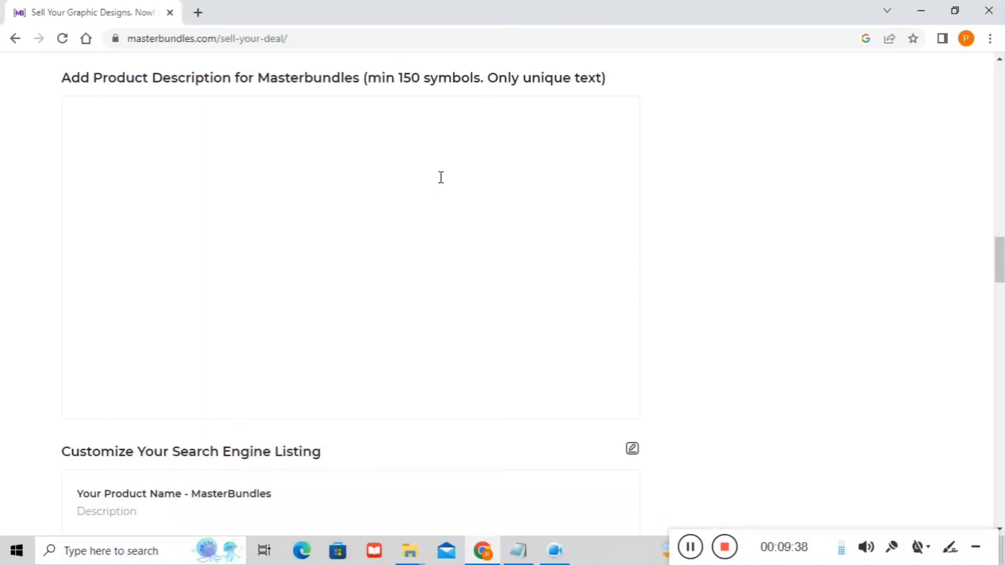
scroll(390, 298, "up", 15)
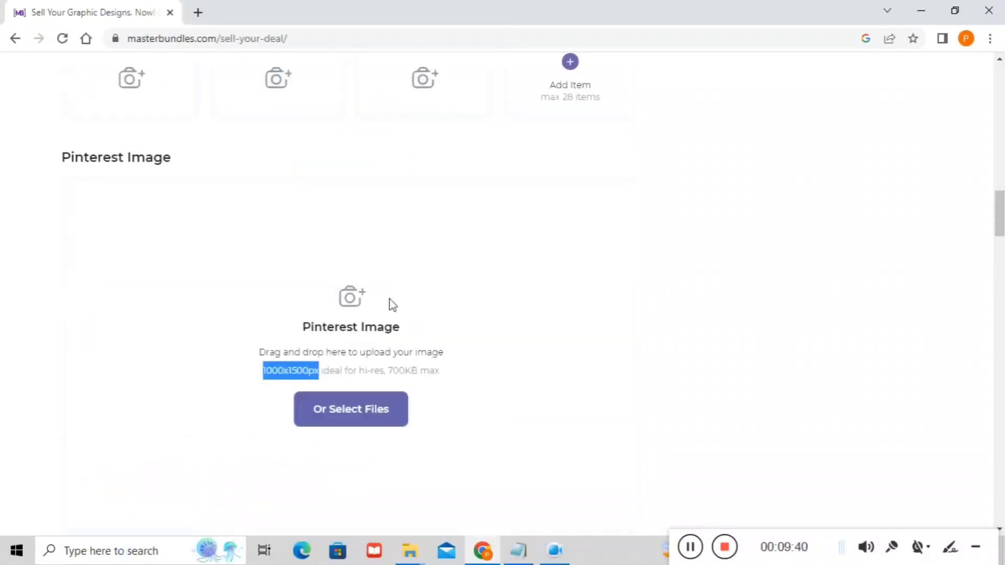
scroll(246, 276, "up", 7)
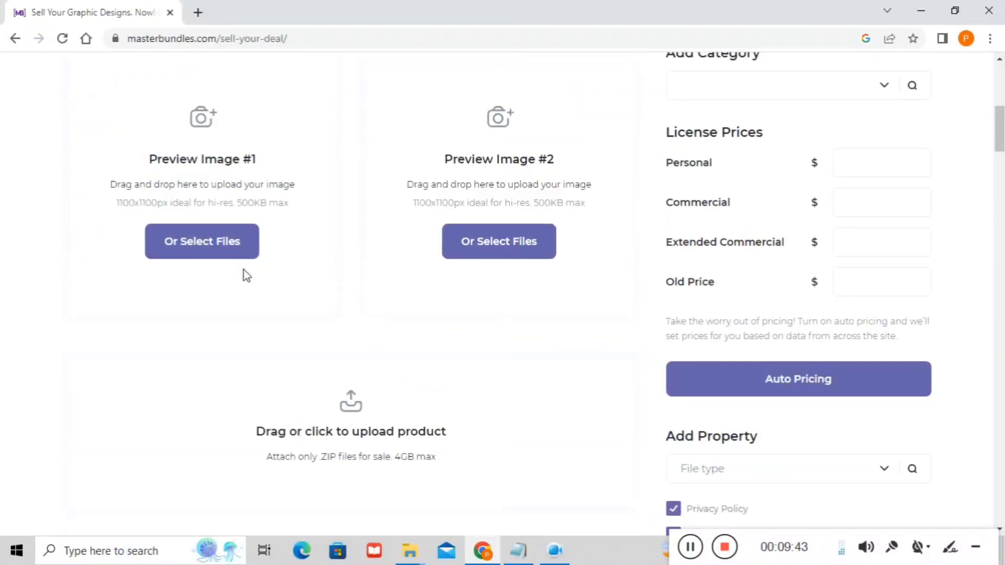
scroll(246, 275, "up", 7)
scroll(244, 274, "down", 11)
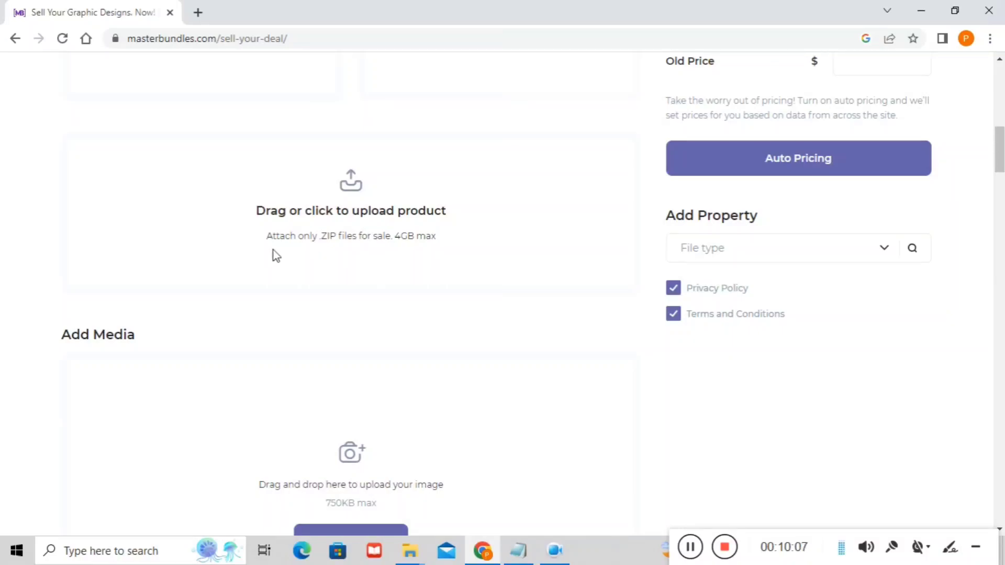
scroll(277, 246, "down", 1)
scroll(282, 243, "down", 10)
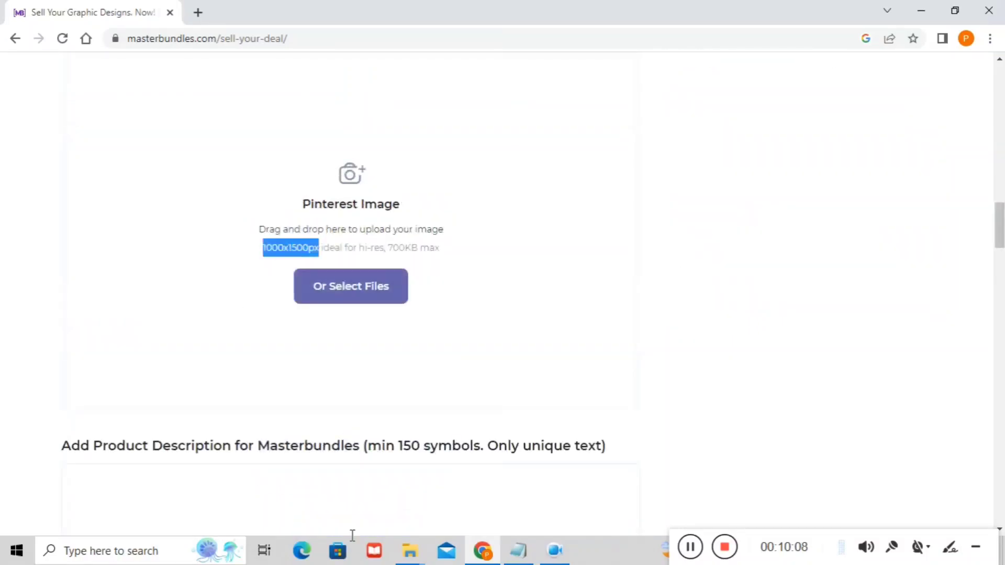
- Fill in the product description with GYM Motivation T-Shirt text, file types PNG, JPeG and ZIP FILE, colours Red, White and Yellow, hashtags and YouTube link
scroll(297, 233, "down", 5)
left_click(300, 292)
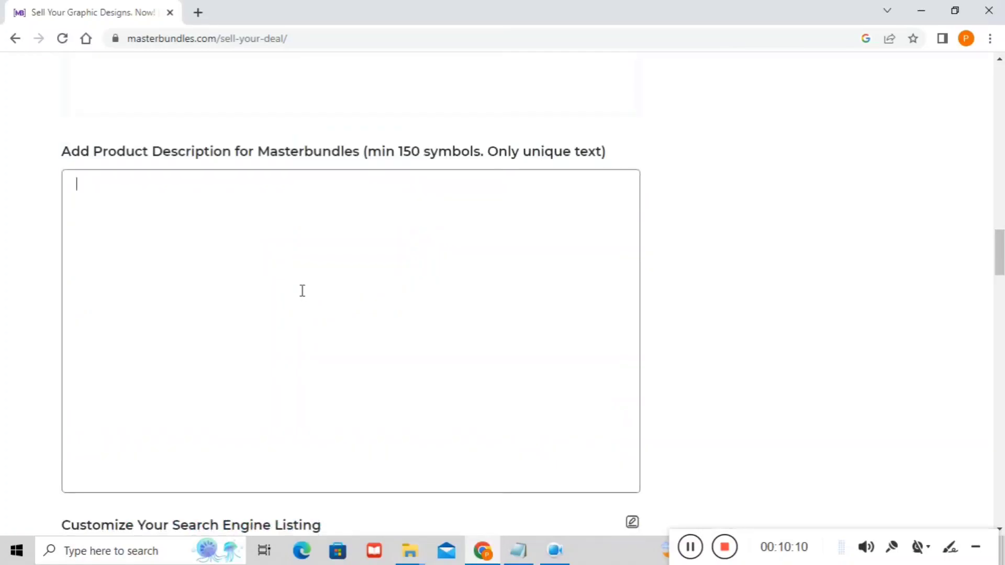
type("GYM Motivation T-Shirt Design vectors . Get Attractive GYM Motivation Design T-Shirt vctors . File Type Available - 1) PNG 2) JPeG 3) ZIP FILE  Colours Available - Red White Yellow  #motivation #gmymotivation #gym #sports #tshirt #messi #lionelmessitshirt #tshirtpng #tshirtvector #messivectorart  YouTube:- https://www.youtube.com/@ganeshsutargraphicsgs3191/featured")
- Copy the description's first line, "GYM Motivation T-Shirt Design vectors", into the product title
left_click_drag(309, 184, 62, 161)
key("ctrl+c")
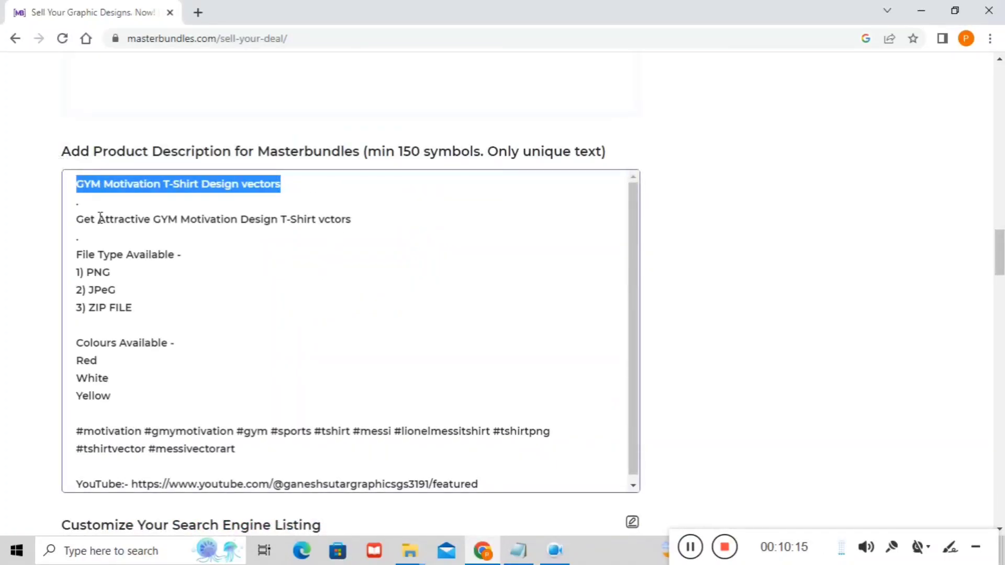
scroll(247, 241, "up", 1)
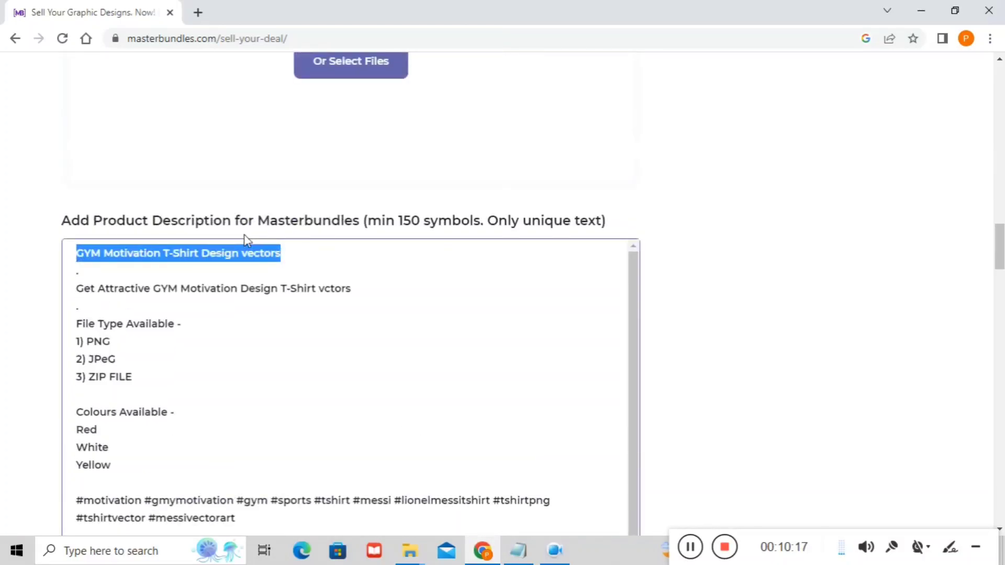
scroll(249, 340, "up", 10)
left_click(251, 442)
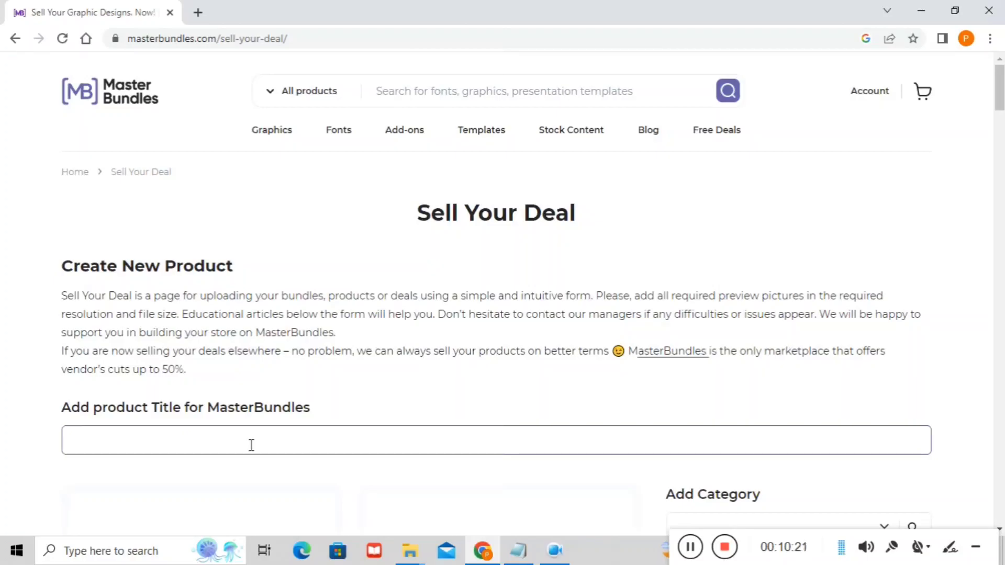
key("ctrl+v")
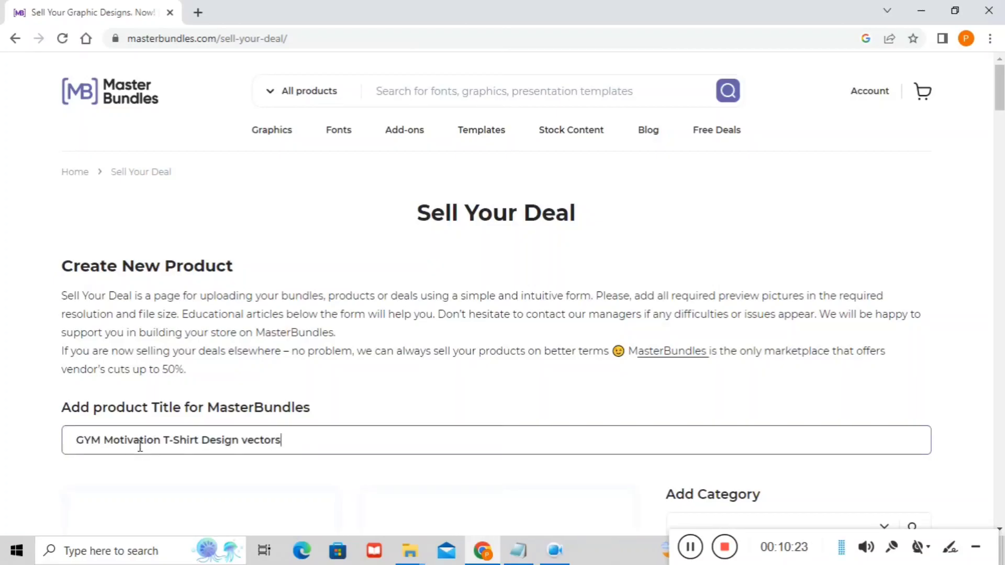
left_click_drag(77, 442, 160, 436)
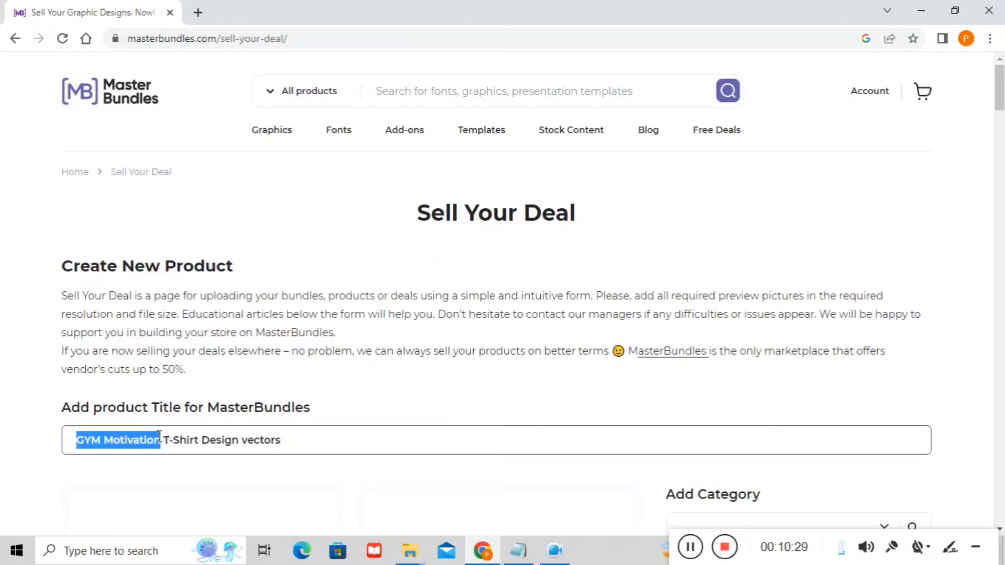
left_click_drag(163, 440, 241, 435)
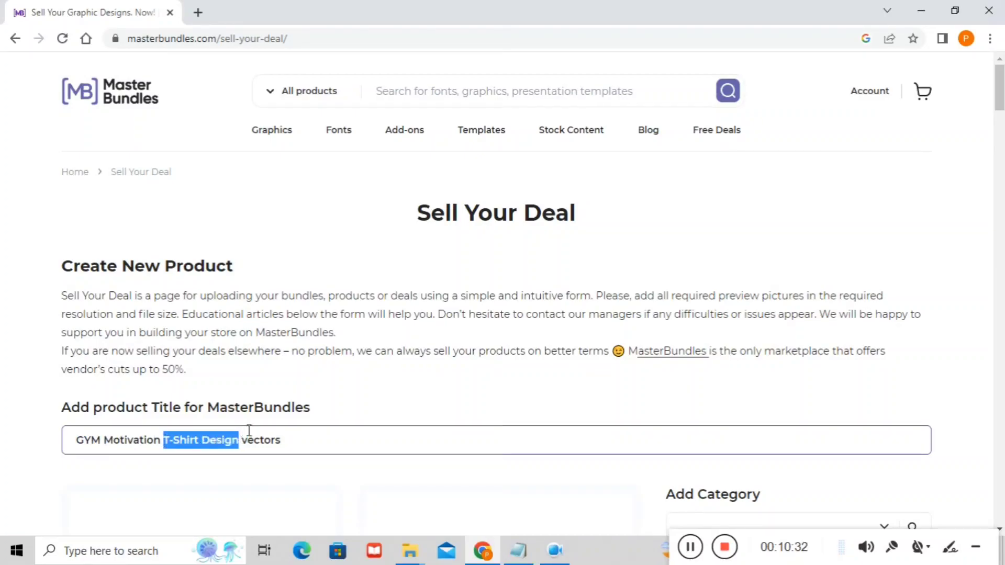
double_click(242, 440)
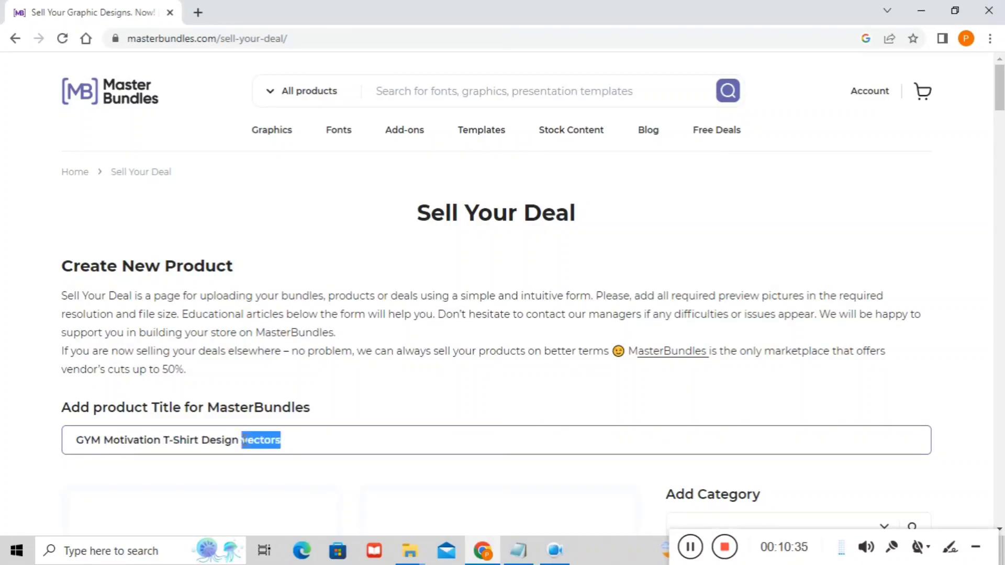
left_click(324, 440)
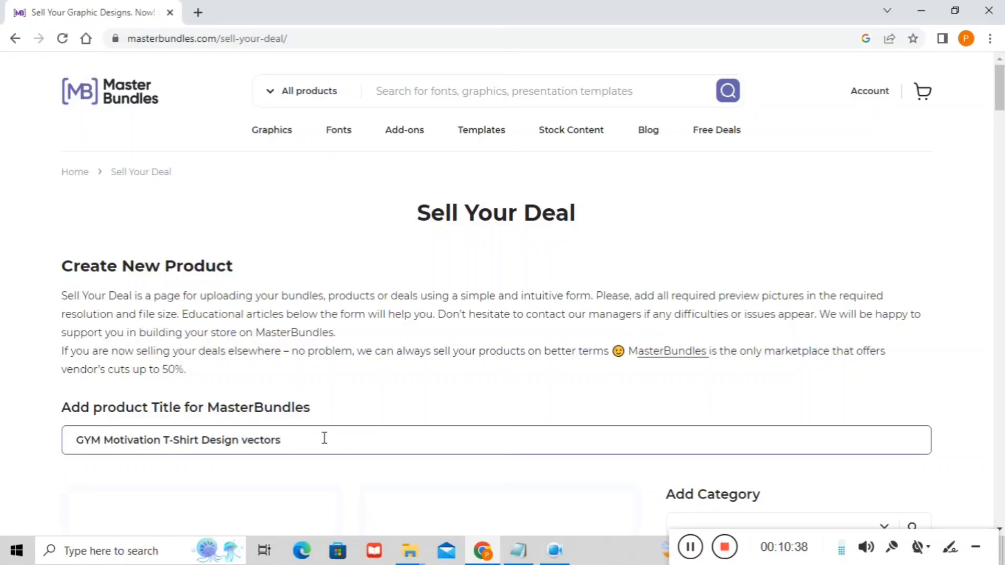
- Upload image 1 from the My Bluetooth folder as Preview Image #1
scroll(359, 336, "down", 8)
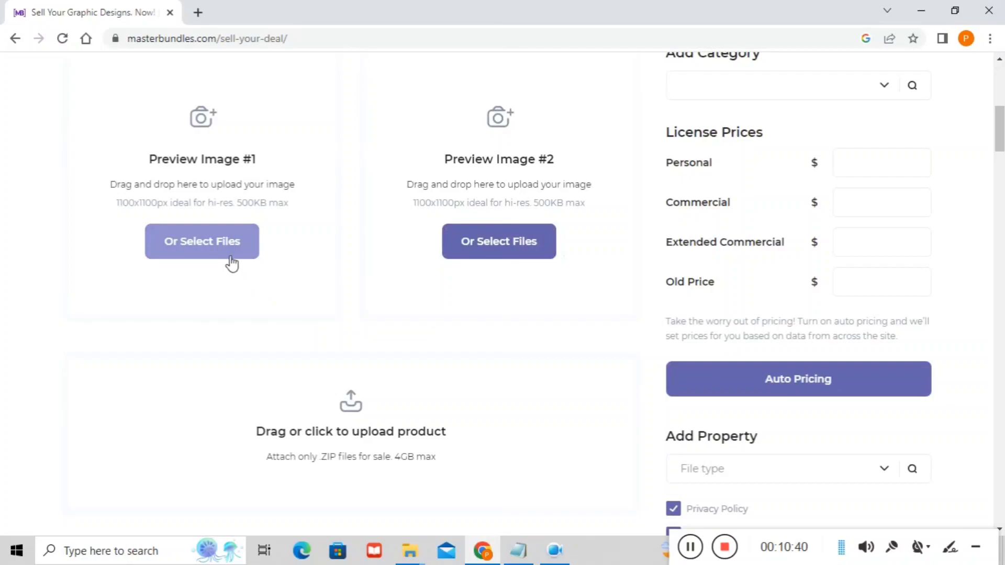
left_click(229, 257)
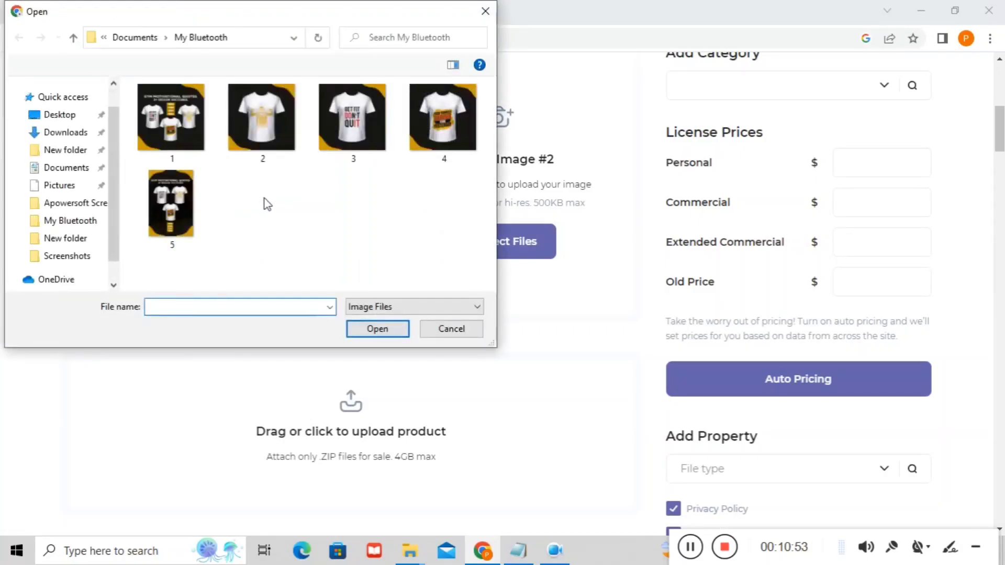
left_click(171, 117)
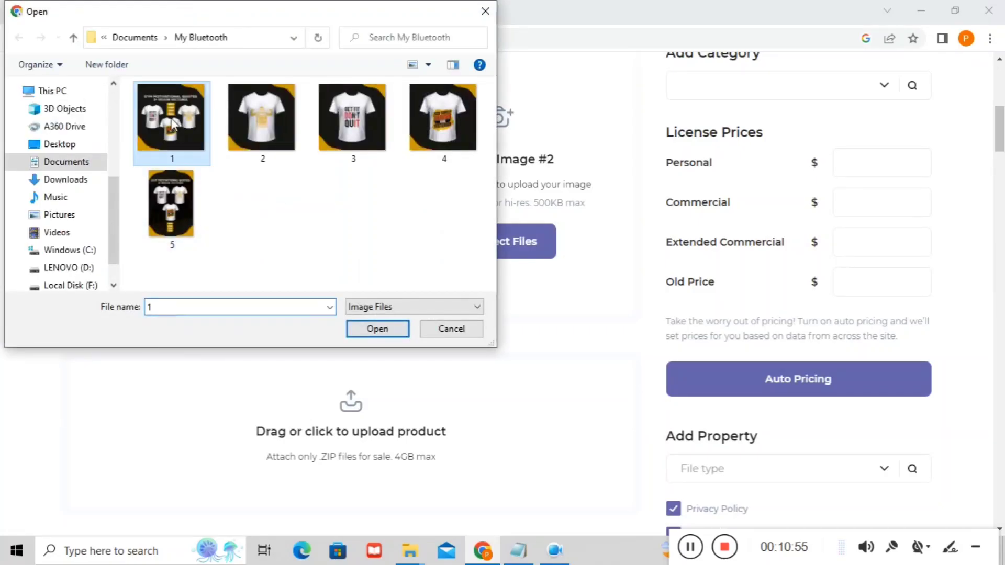
left_click(377, 328)
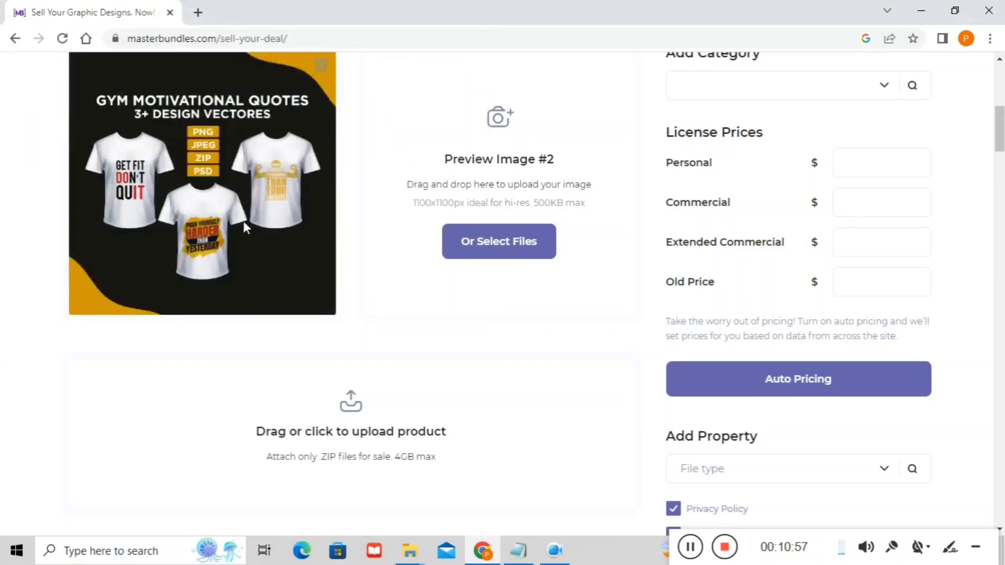
scroll(184, 221, "up", 4)
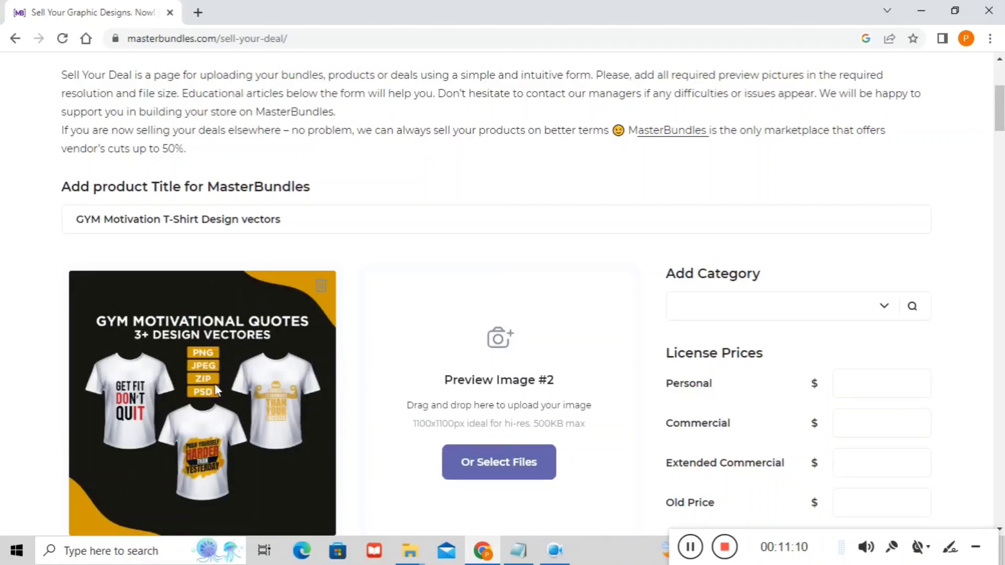
- Add PNG, PSD and ZIP as file types in the product's properties
scroll(216, 390, "down", 7)
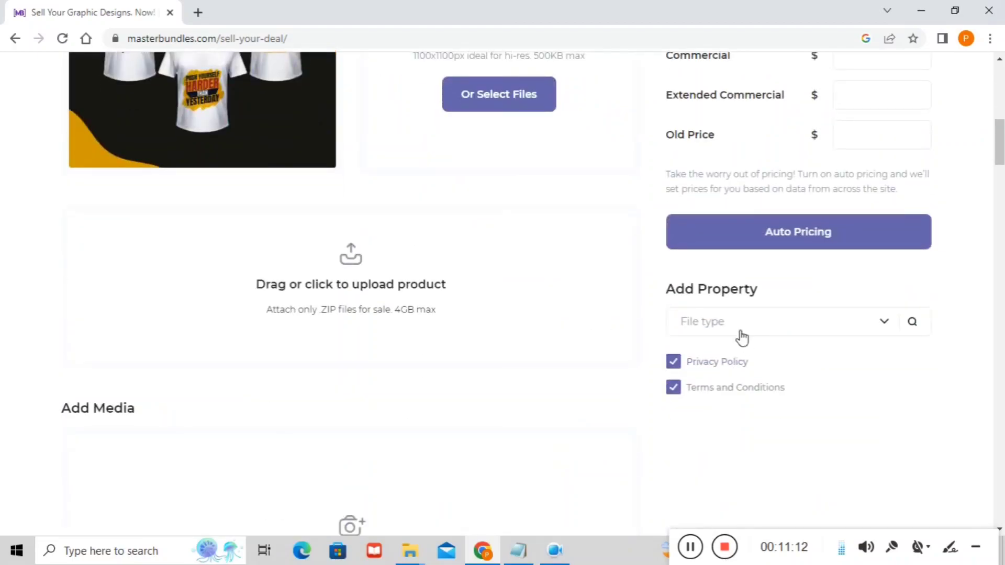
left_click(741, 333)
scroll(727, 366, "down", 5)
scroll(724, 392, "down", 3)
scroll(706, 429, "down", 3)
scroll(693, 460, "down", 3)
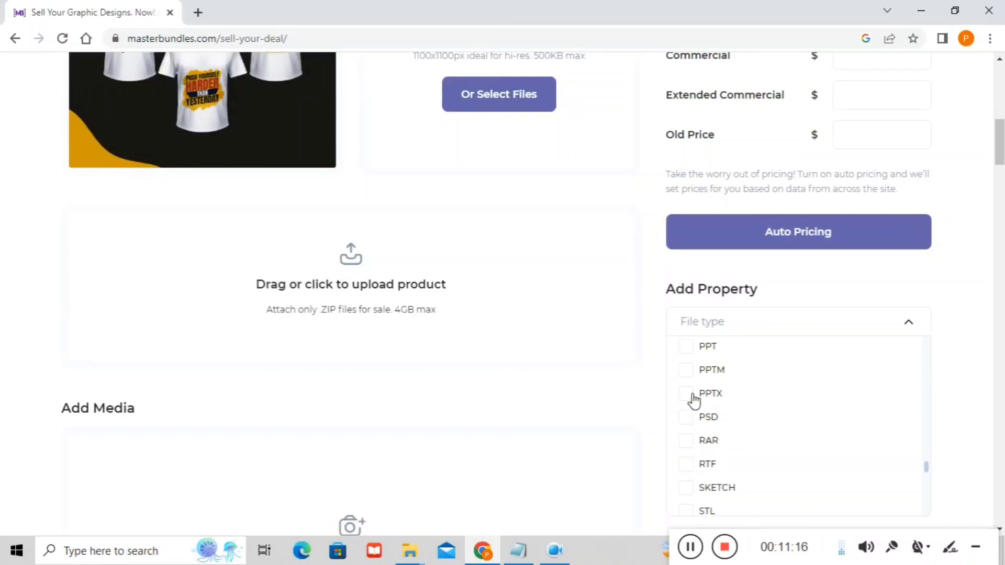
scroll(692, 448, "up", 3)
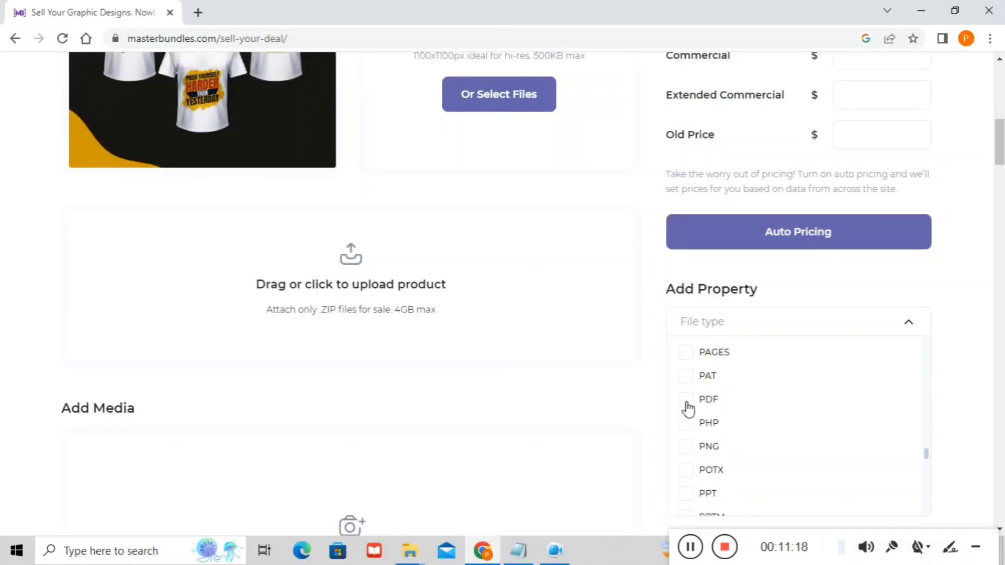
scroll(696, 445, "up", 2)
scroll(699, 495, "down", 3)
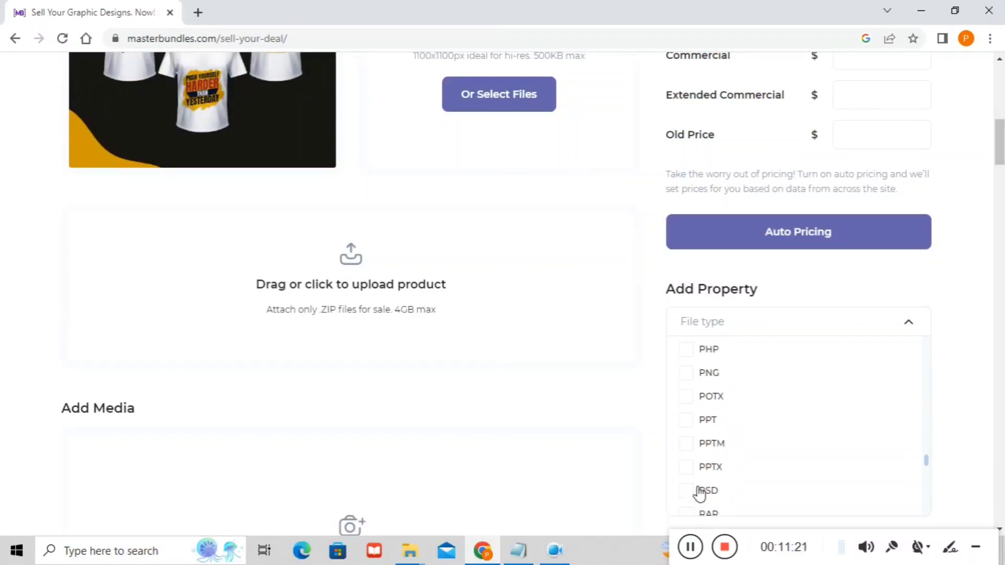
left_click(692, 374)
scroll(712, 460, "down", 2)
left_click(694, 422)
scroll(746, 435, "down", 5)
left_click(730, 479)
- Add JPEG to the product's file types and review the selected properties
scroll(732, 476, "up", 10)
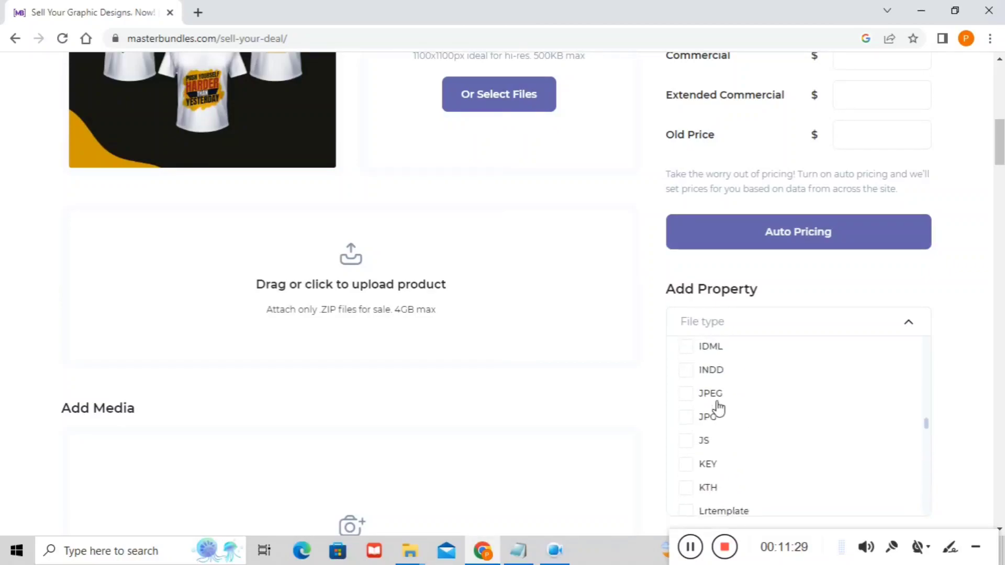
left_click(719, 407)
left_click(967, 435)
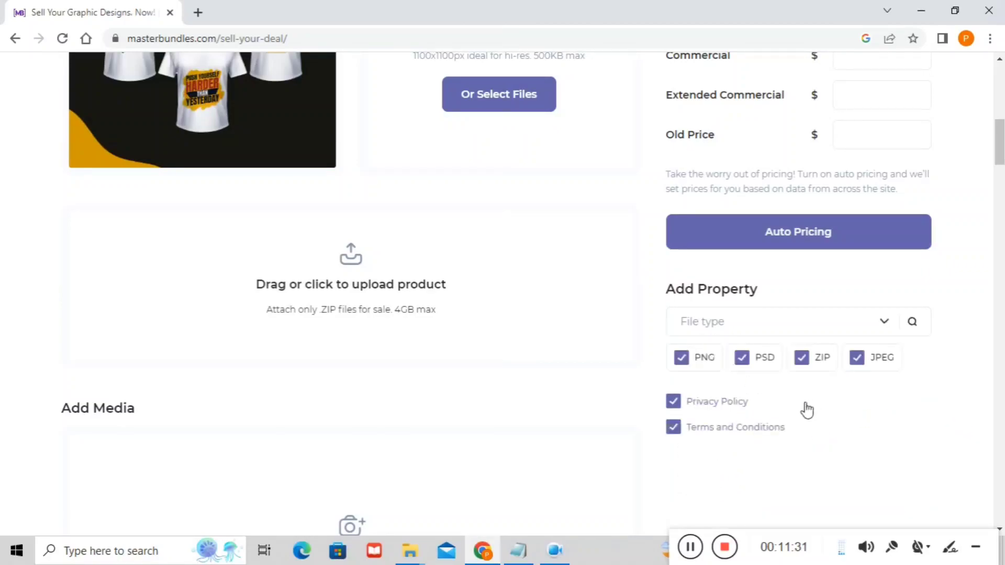
scroll(785, 423, "up", 4)
scroll(837, 408, "down", 3)
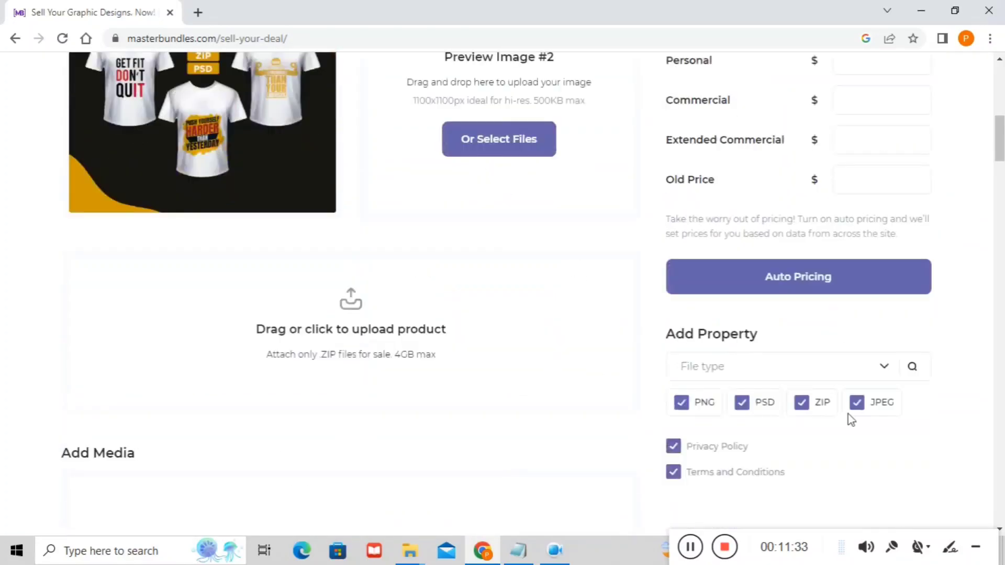
scroll(851, 419, "down", 4)
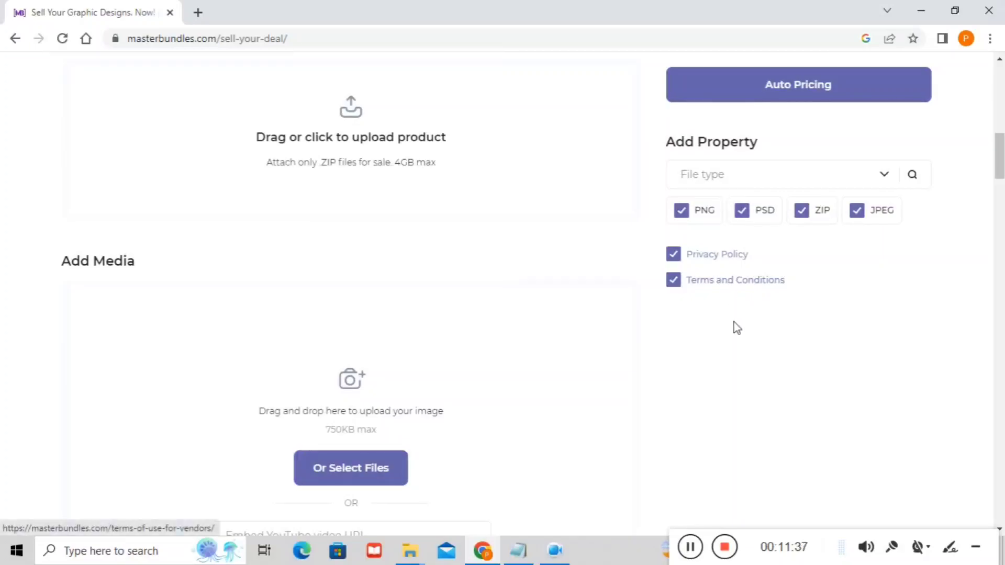
- Set the product category to T-Shirts within Graphics
scroll(736, 323, "up", 5)
left_click(768, 238)
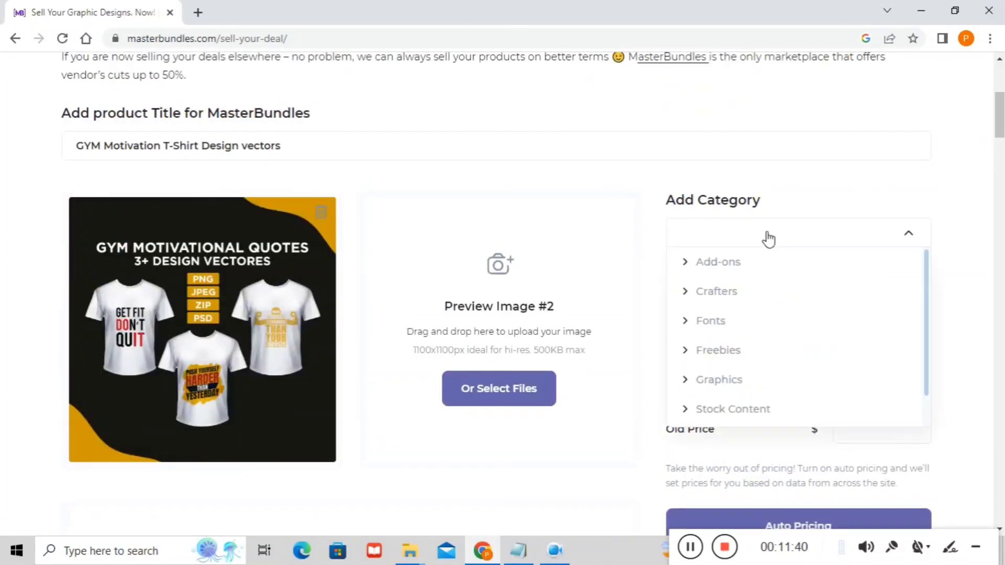
left_click(702, 385)
scroll(789, 368, "down", 3)
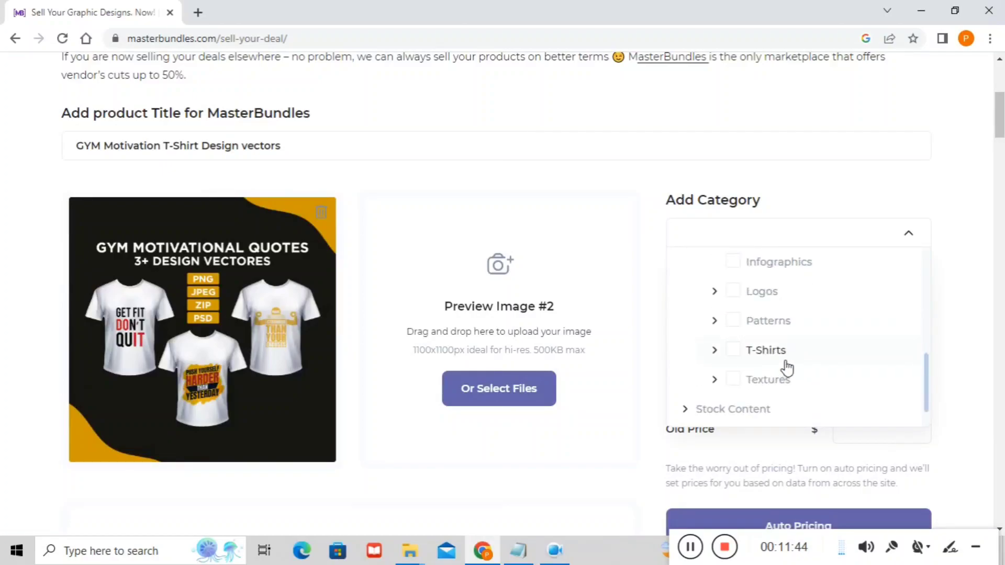
left_click(732, 352)
- Add the Fashion subcategory of T-Shirts to the product's categories
scroll(831, 359, "down", 3)
scroll(830, 359, "down", 4)
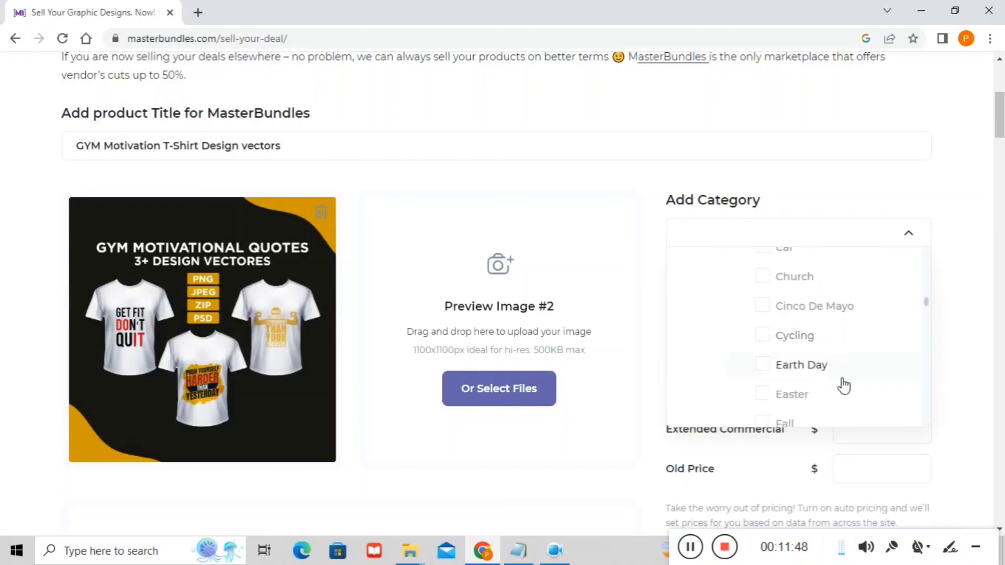
scroll(830, 370, "down", 3)
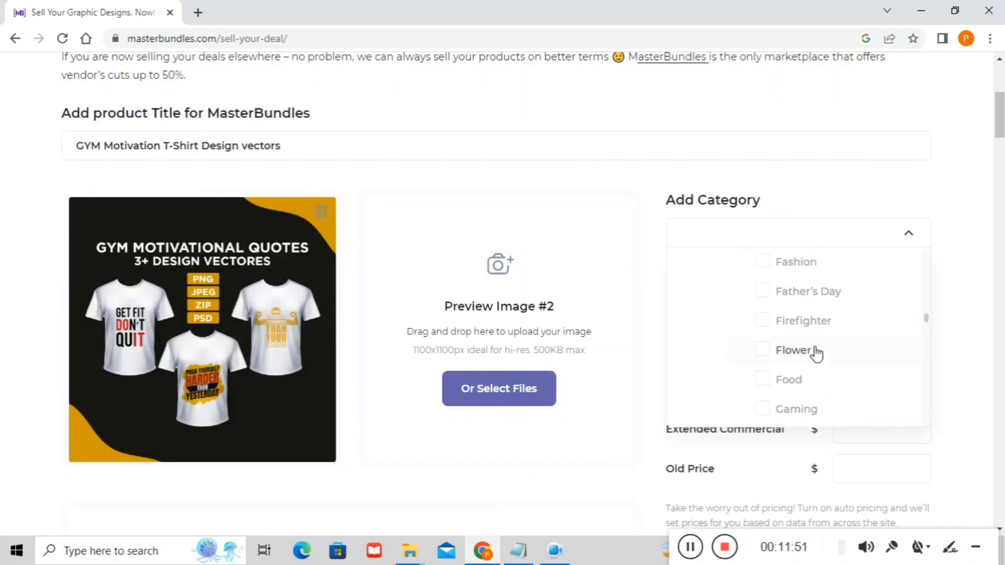
scroll(801, 380, "up", 3)
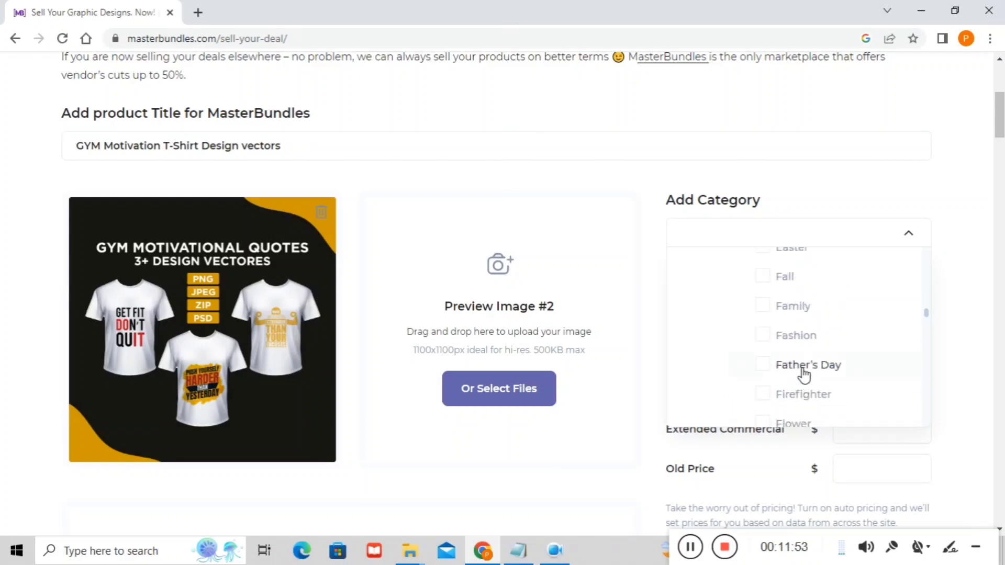
left_click(805, 346)
scroll(805, 346, "down", 5)
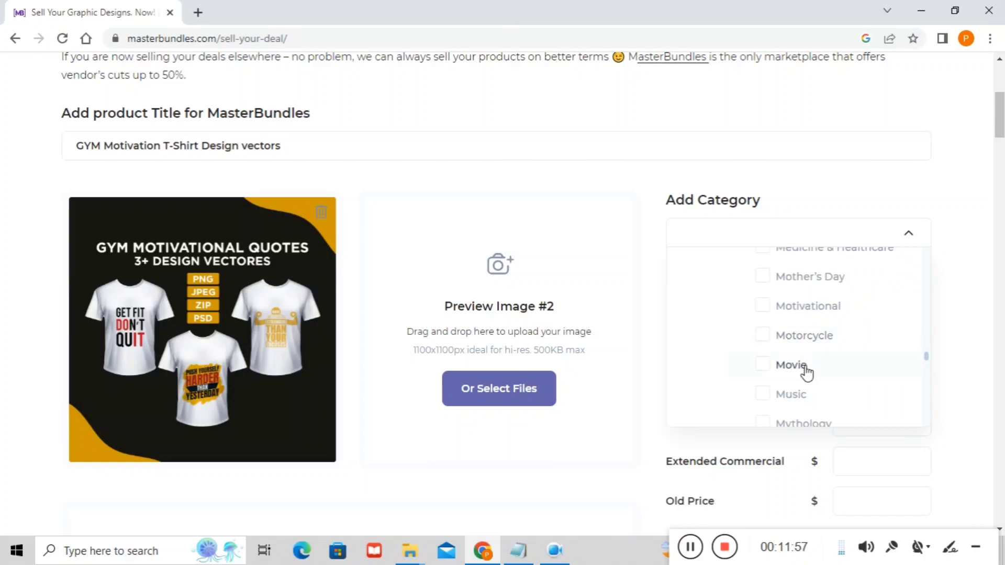
left_click(801, 394)
scroll(812, 382, "down", 3)
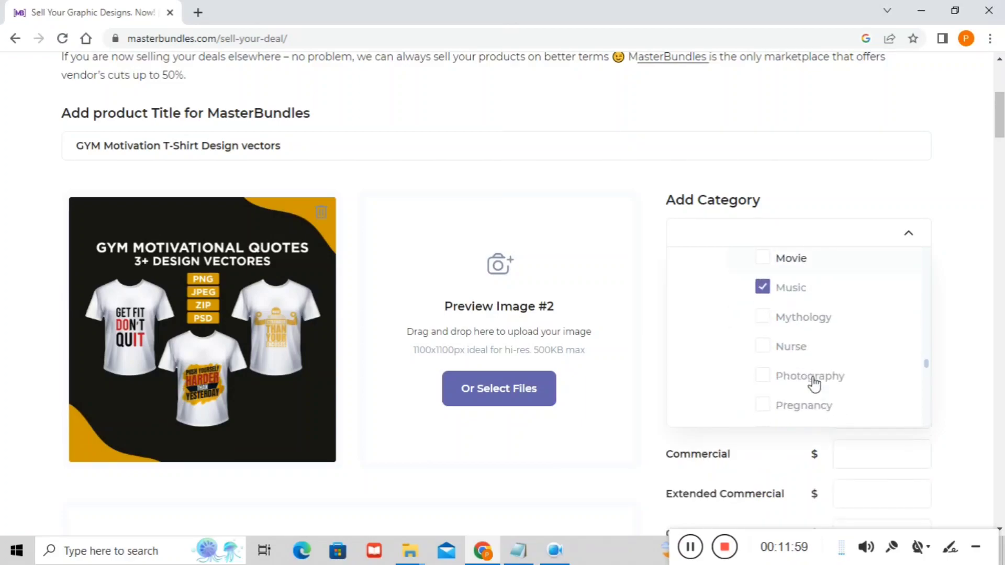
left_click(792, 261)
scroll(790, 325, "up", 2)
- Add the Sport subcategory of T-Shirts and look through the remaining category options
scroll(815, 393, "down", 2)
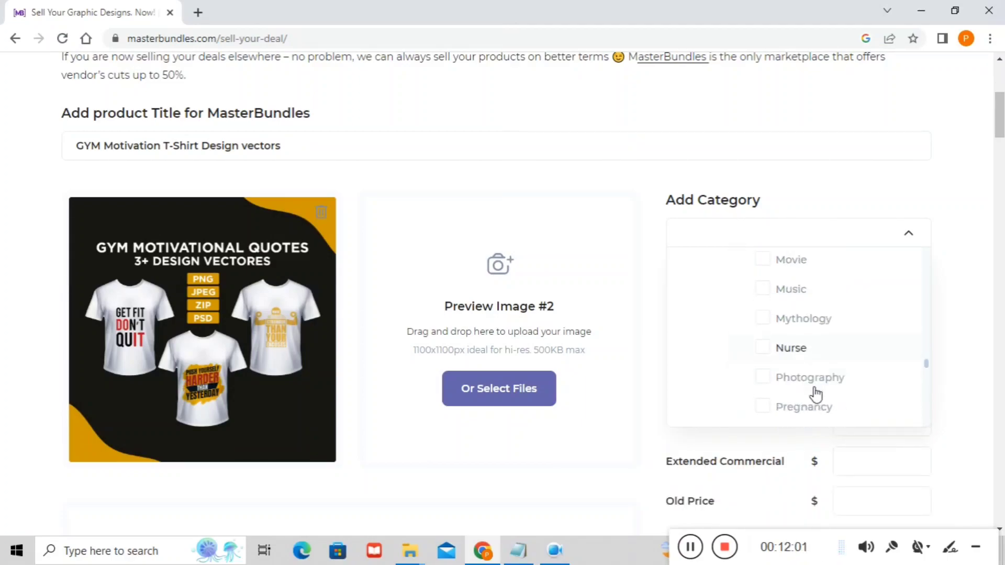
scroll(818, 397, "down", 3)
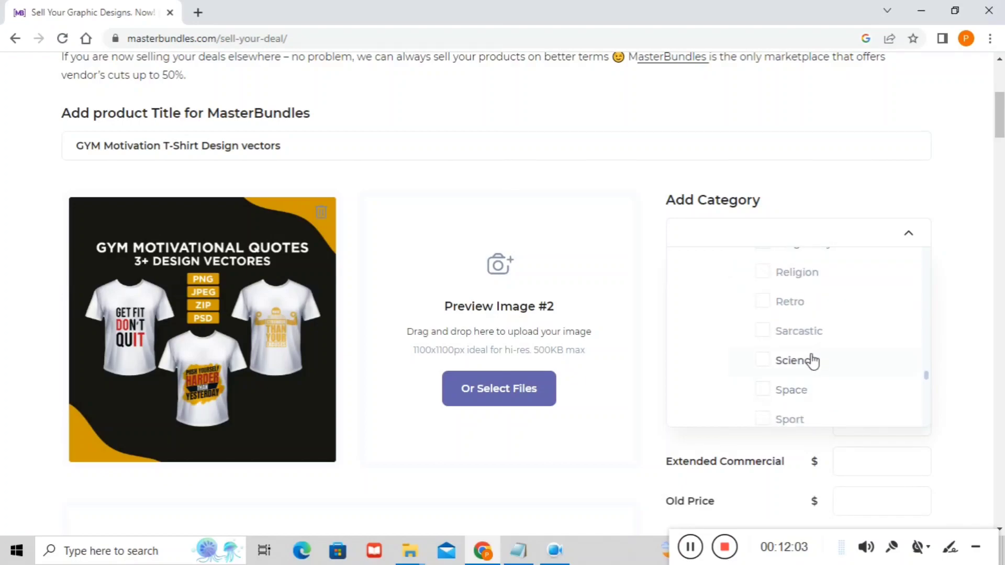
left_click(815, 417)
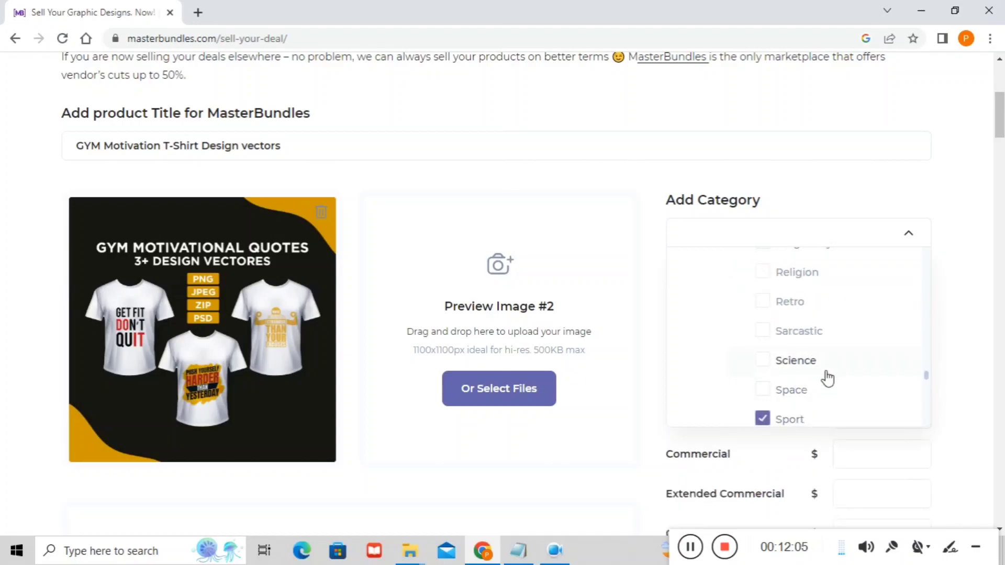
scroll(826, 377, "down", 3)
scroll(825, 377, "down", 3)
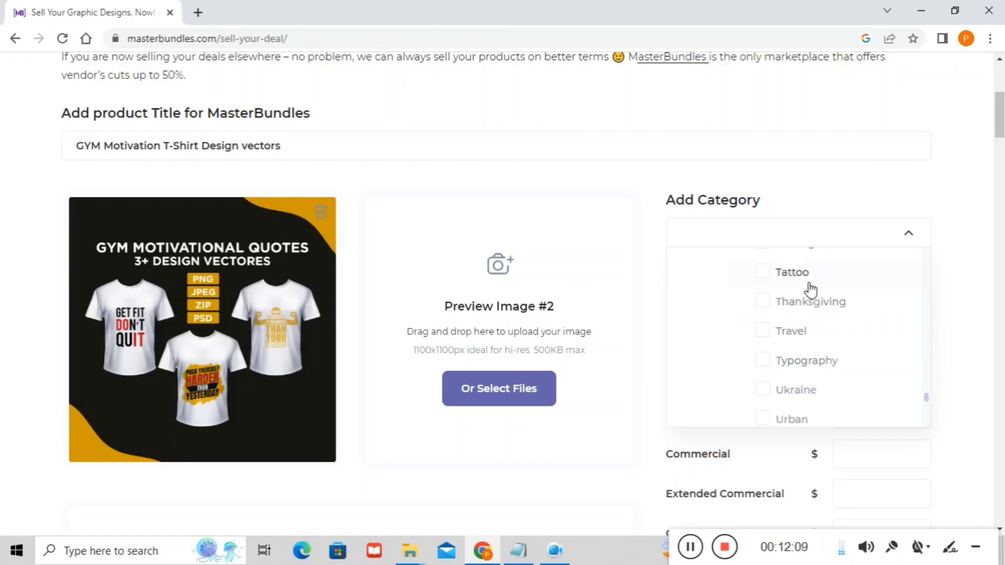
scroll(827, 374, "down", 3)
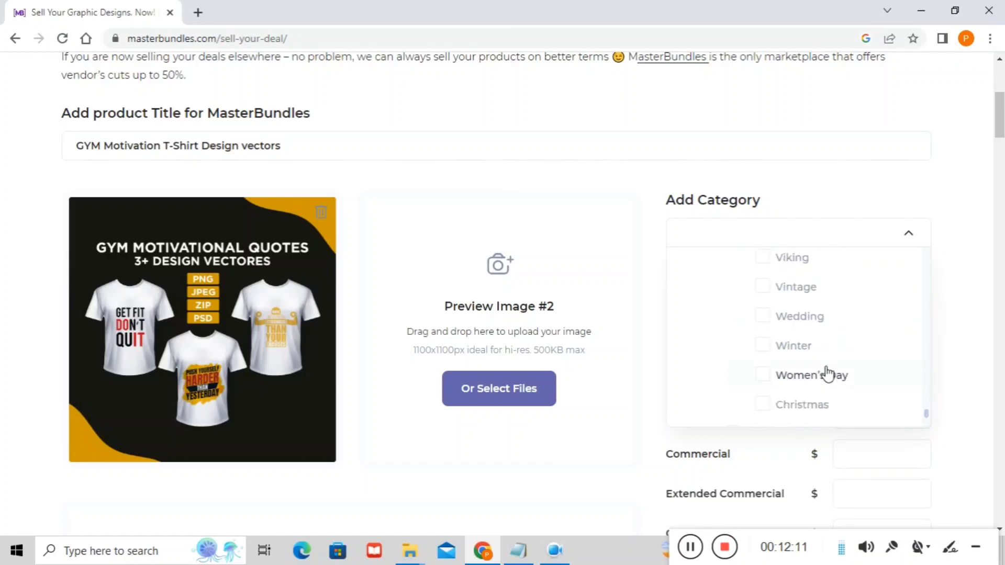
scroll(827, 374, "down", 2)
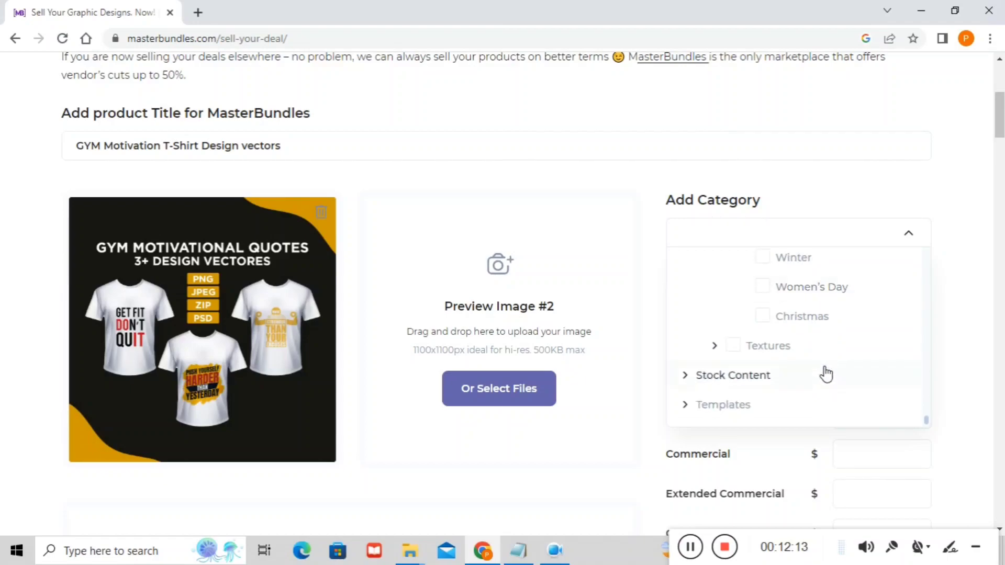
- Search the categories for "gym" and add the Gym subcategory of Graphics/Badges to the product
left_click(775, 236)
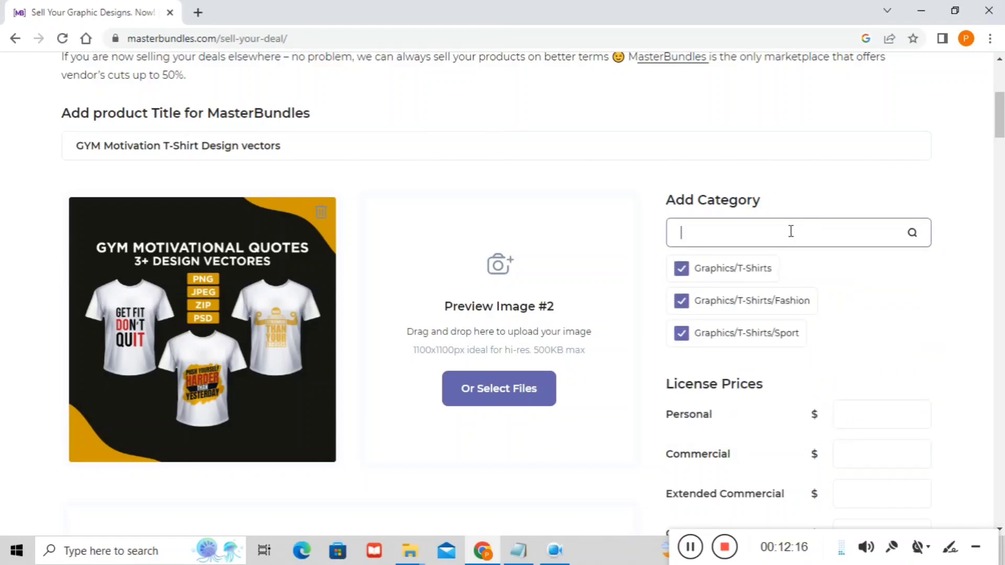
type("gym")
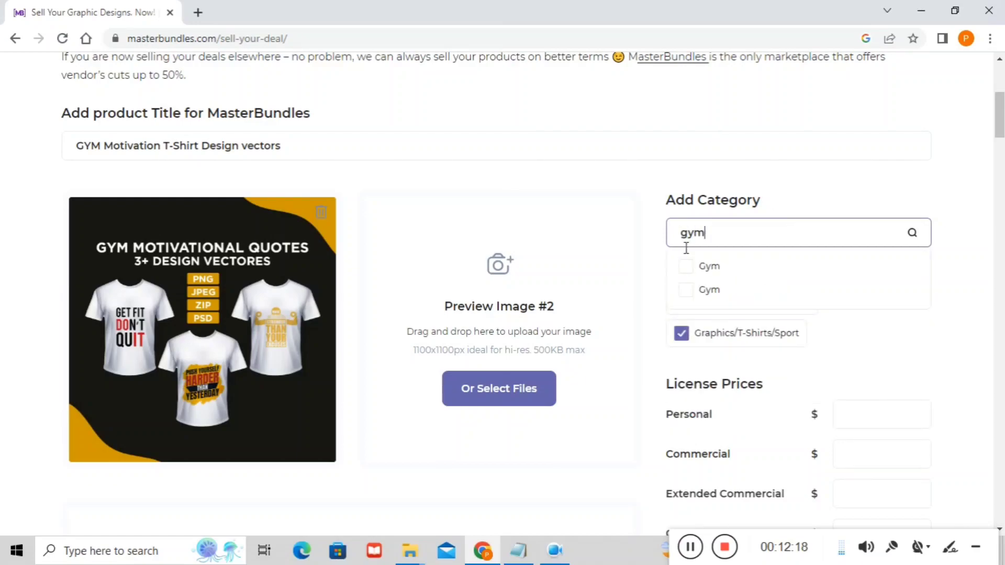
left_click(686, 267)
left_click(901, 398)
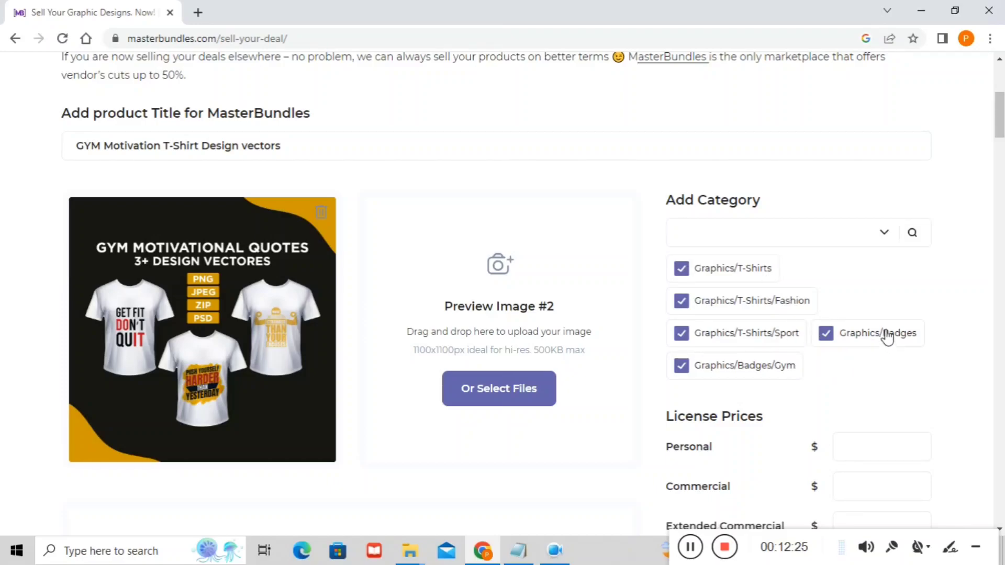
left_click(876, 448)
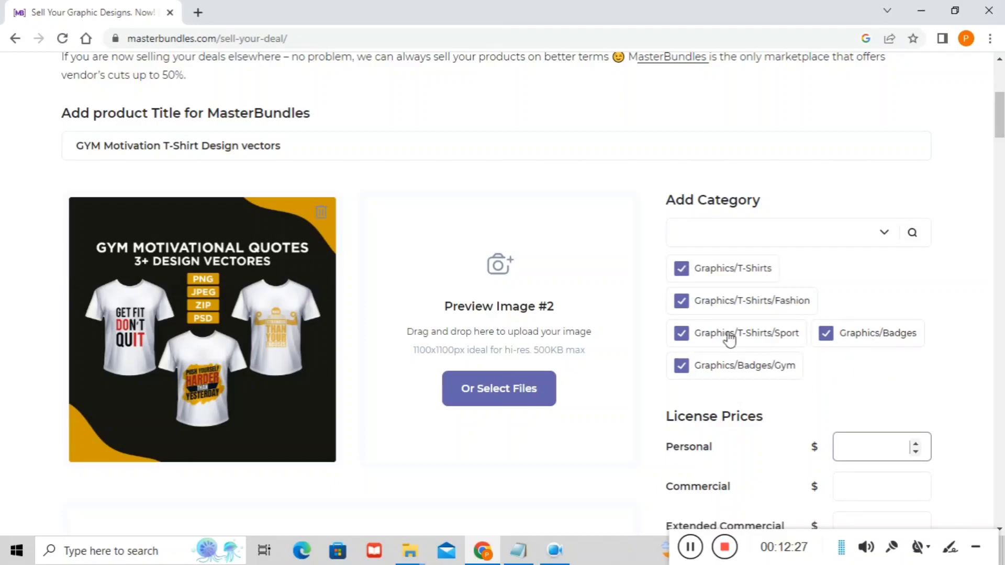
- Upload image file 2 from the My Bluetooth folder as Preview Image #2
left_click(497, 393)
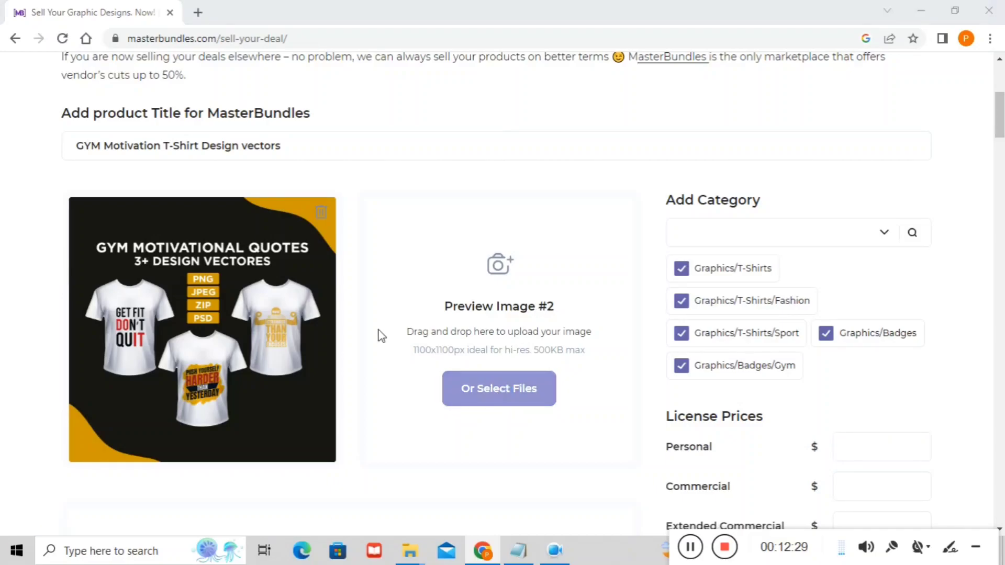
left_click(262, 136)
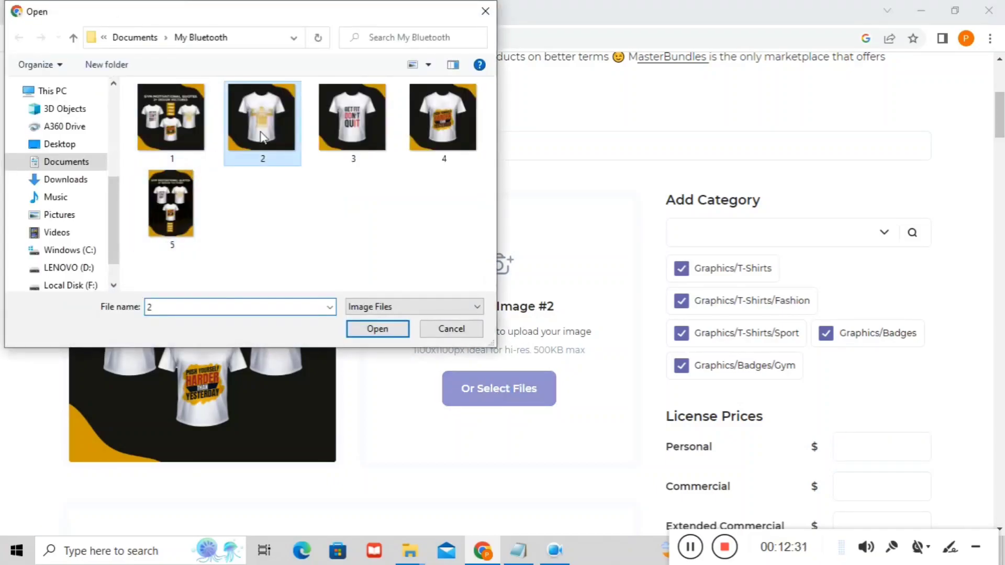
left_click(376, 330)
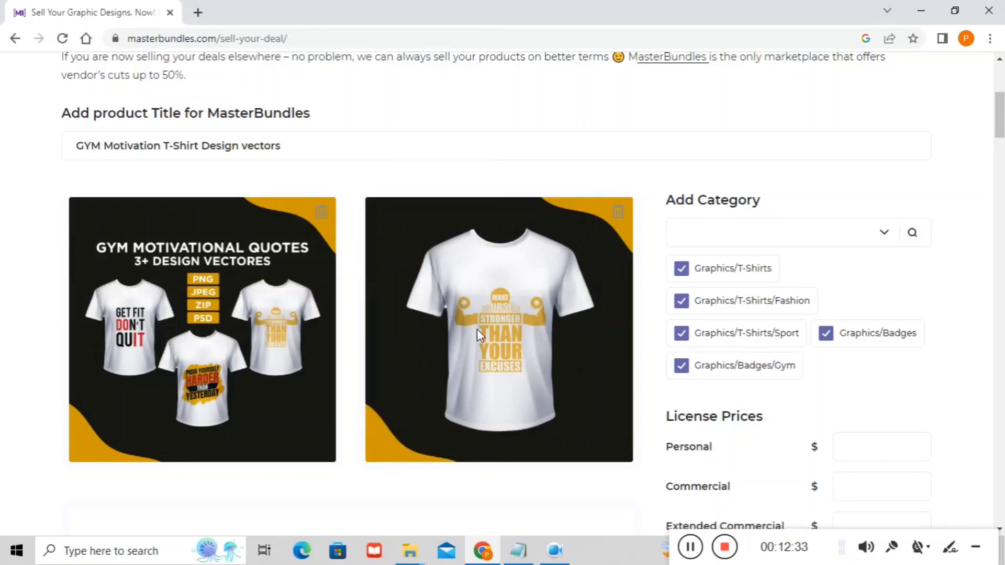
- Upload image file 5 as the Pinterest image and check it along with the product description
scroll(478, 334, "down", 15)
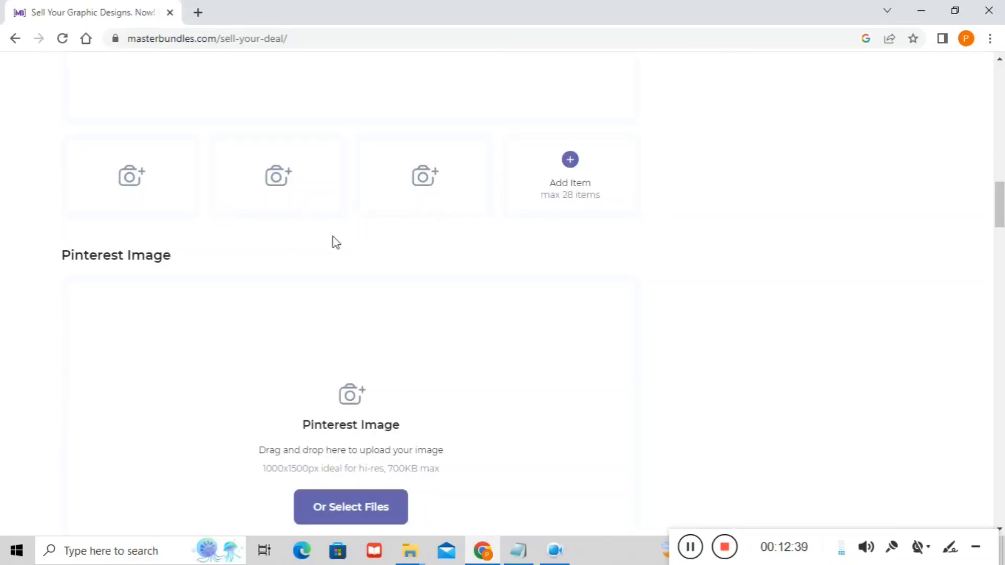
left_click(341, 503)
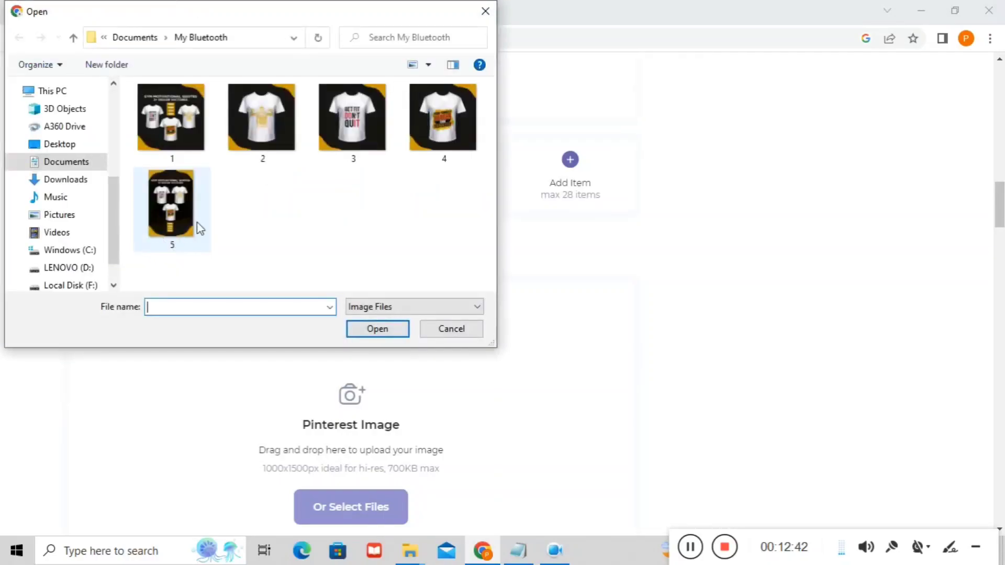
left_click(202, 218)
left_click(359, 328)
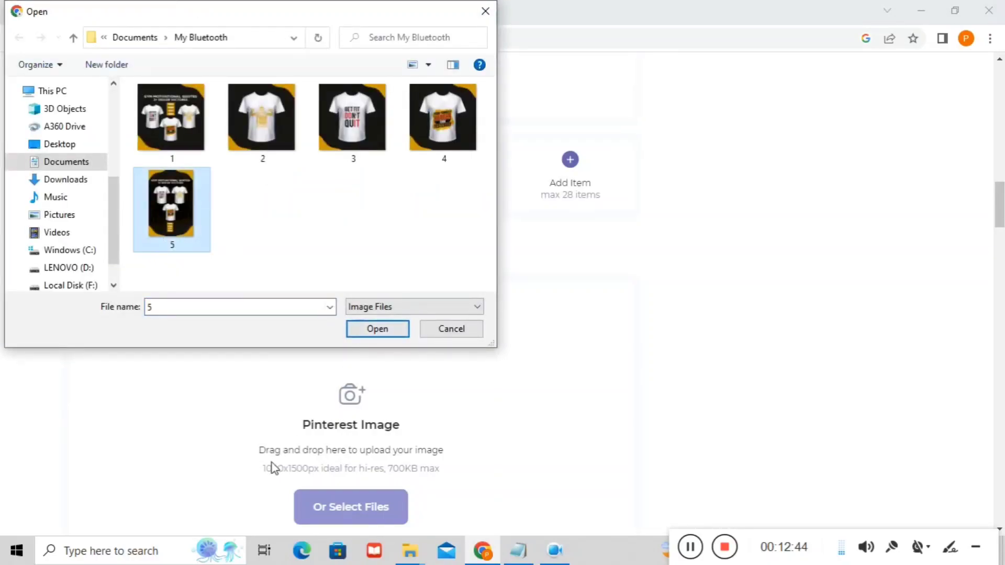
left_click(392, 331)
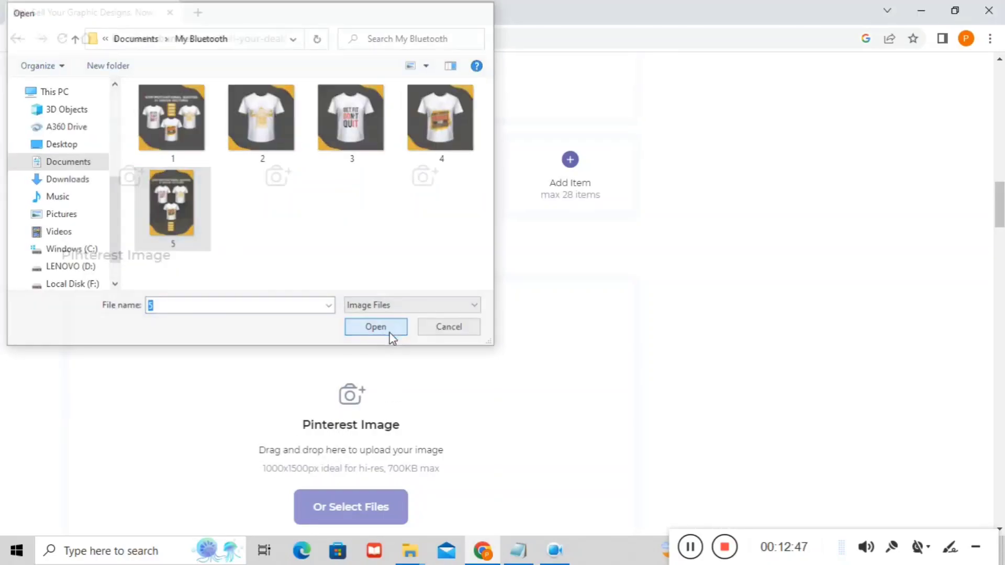
scroll(498, 274, "down", 1)
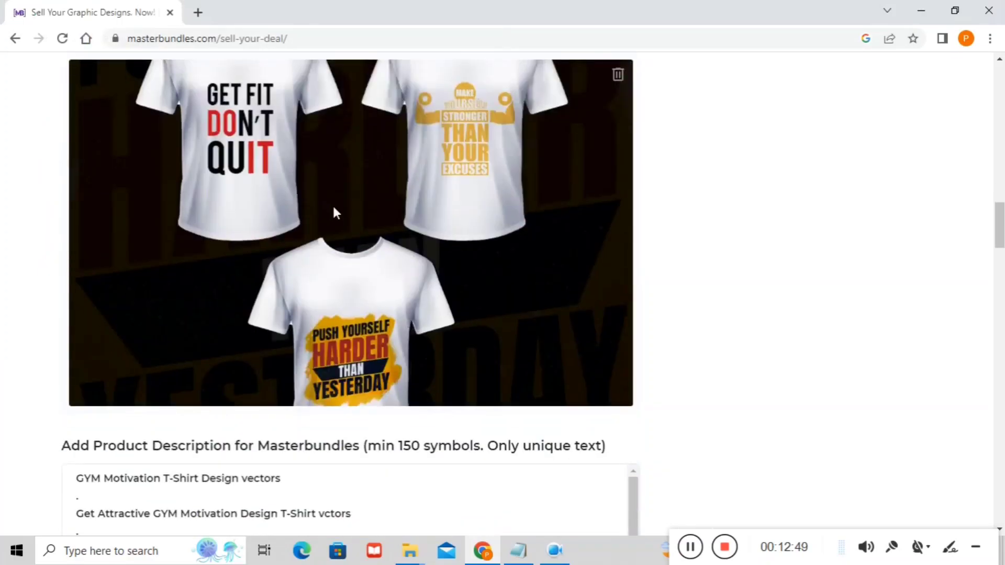
scroll(345, 210, "up", 7)
scroll(351, 214, "down", 5)
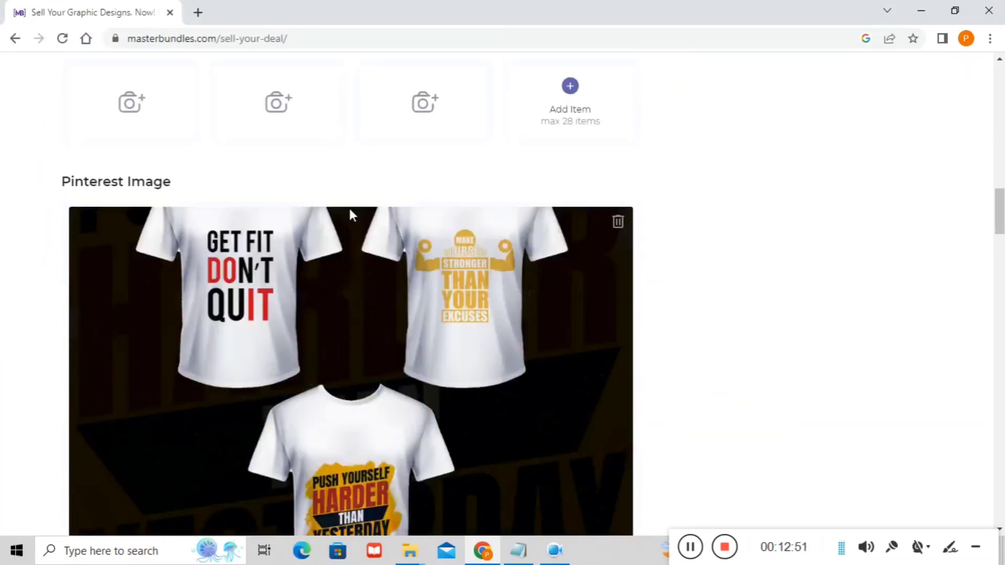
scroll(351, 212, "down", 8)
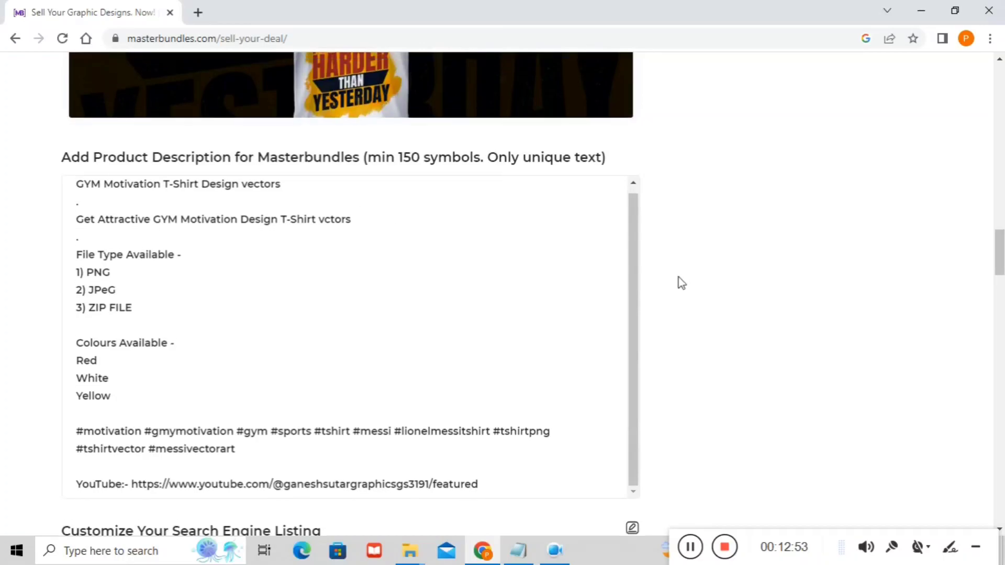
- Apply Auto Pricing and adjust the license prices to Personal $7, Commercial $14, Extended Commercial $20 and Old Price $5
scroll(691, 280, "up", 10)
left_click(858, 150)
left_click(843, 368)
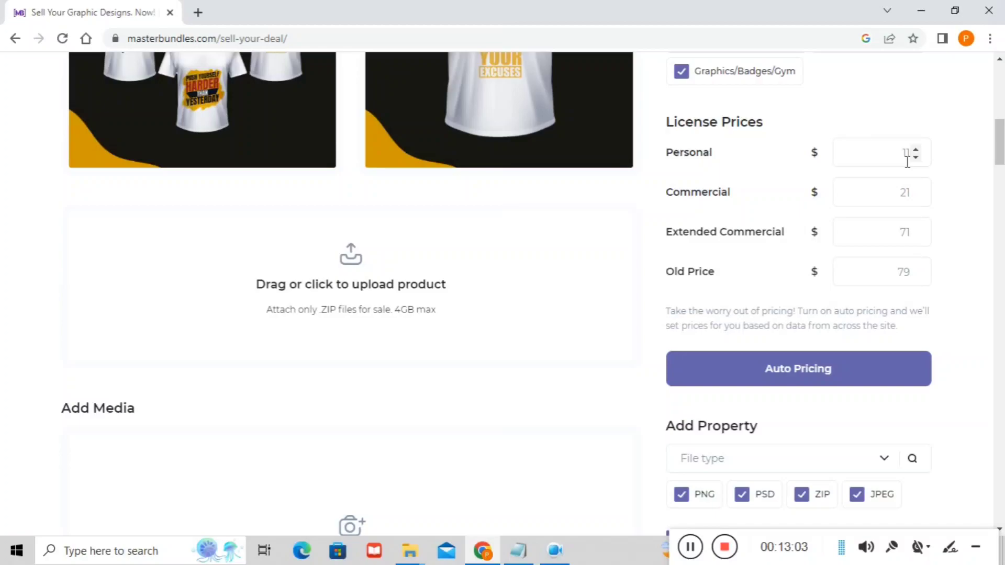
left_click(917, 157)
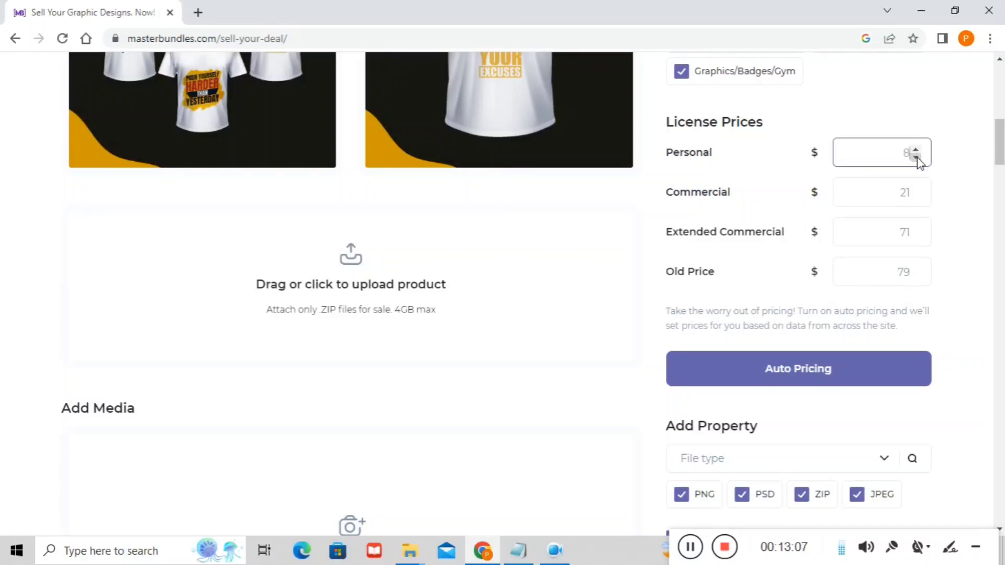
double_click(892, 196)
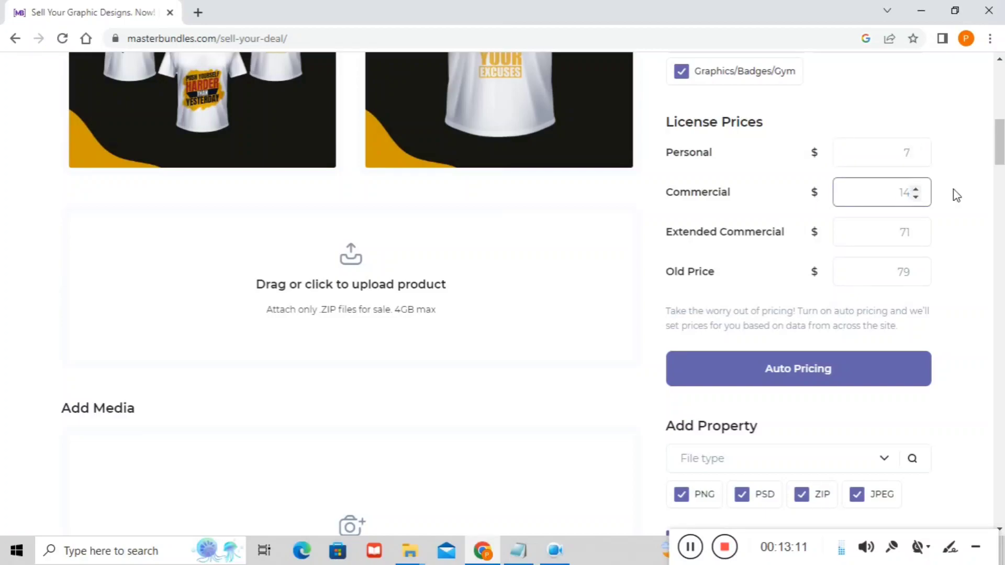
double_click(903, 234)
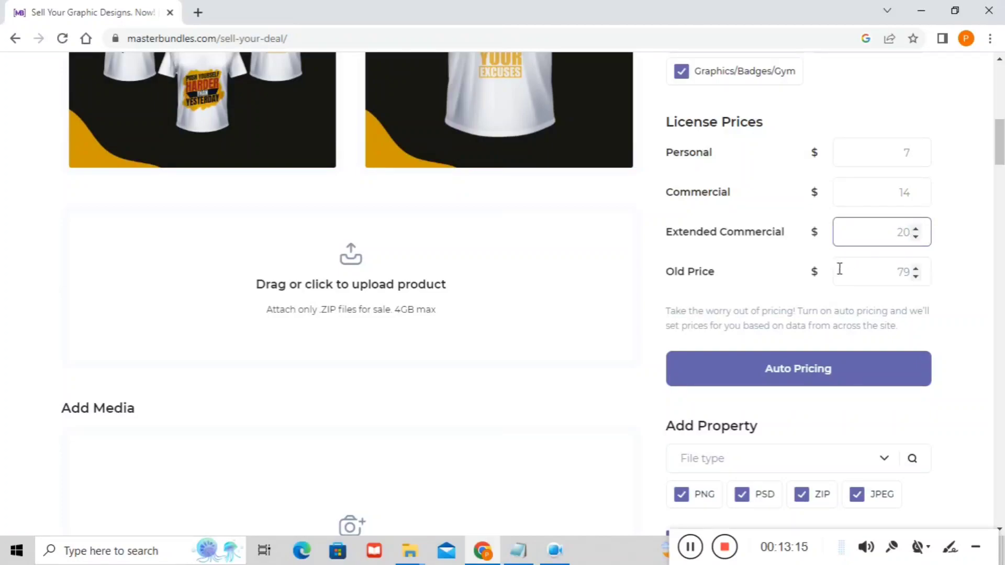
double_click(902, 274)
type("5")
- Copy the YouTube channel line from the product description into the Add Media section's YouTube video URL field
scroll(821, 291, "up", 4)
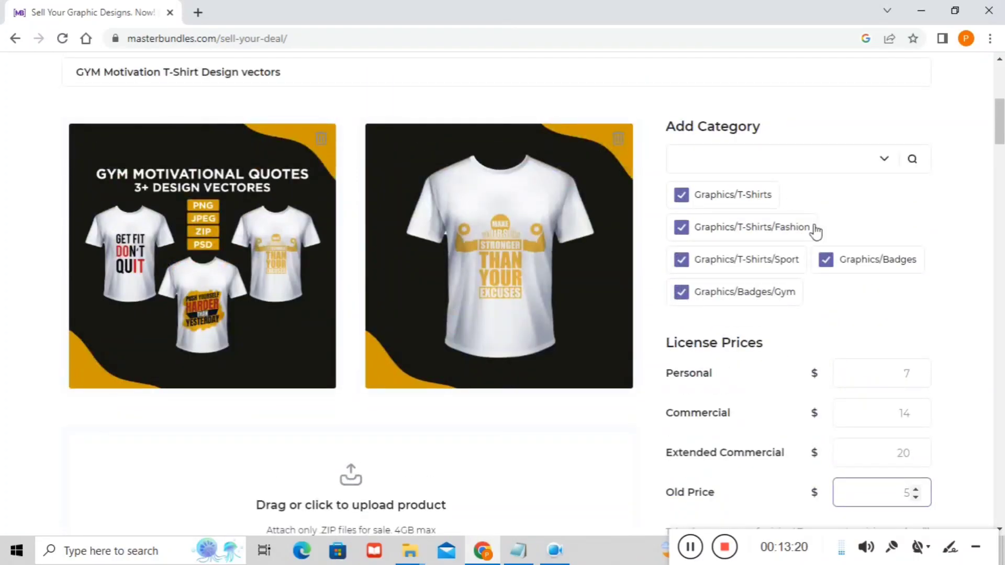
scroll(816, 230, "down", 8)
scroll(389, 217, "down", 20)
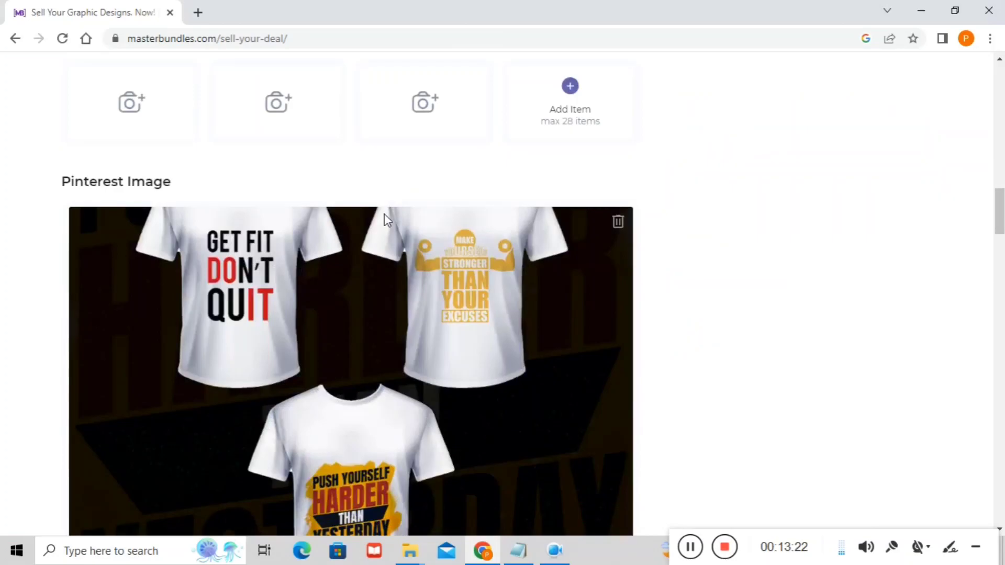
scroll(417, 242, "up", 7)
left_click_drag(503, 253, 68, 240)
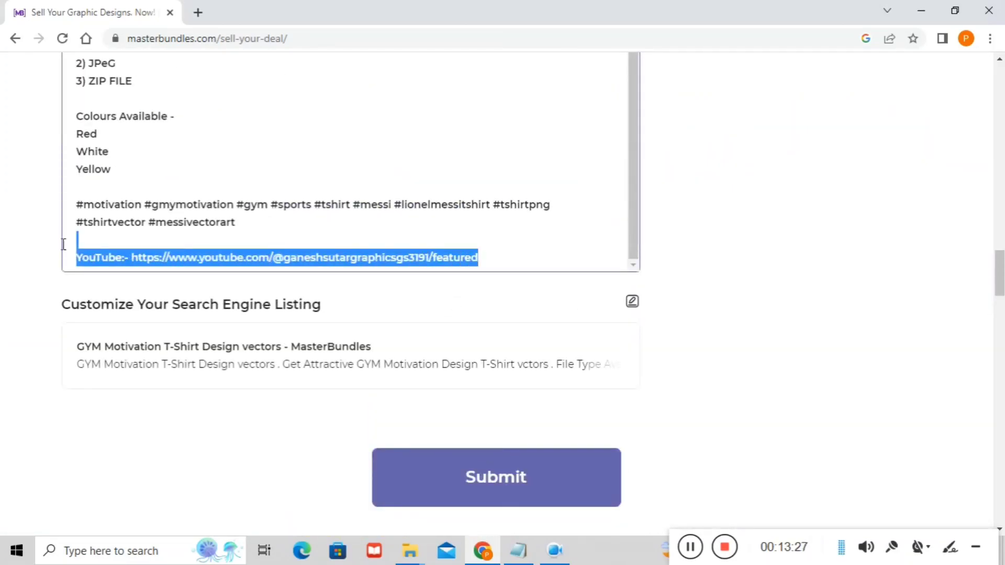
scroll(311, 182, "up", 15)
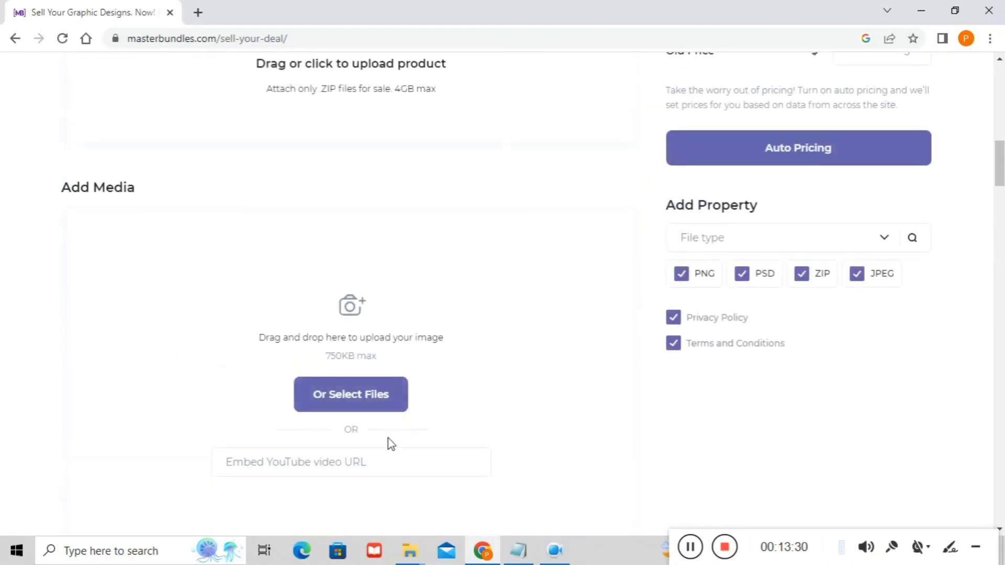
left_click(383, 461)
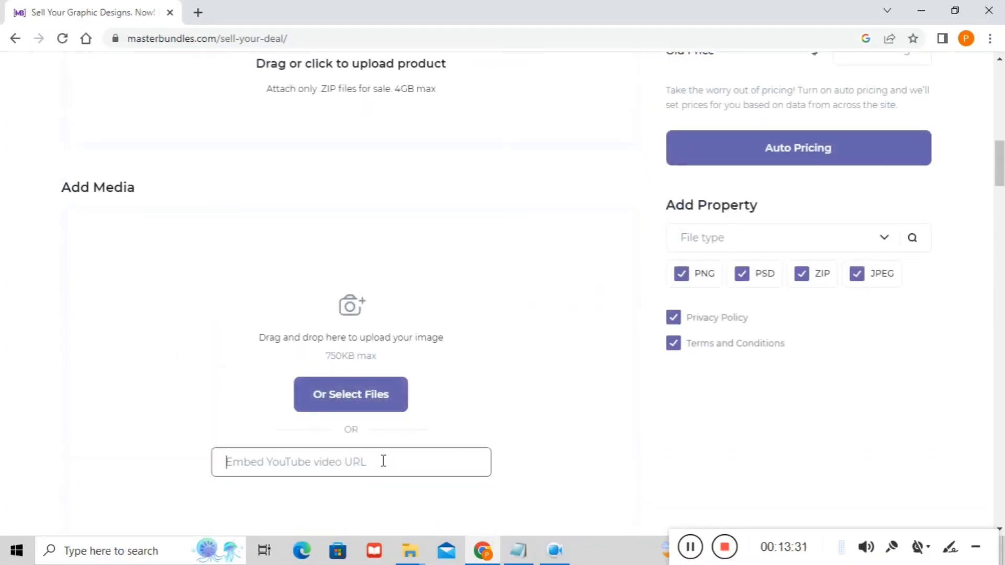
key("ctrl+v")
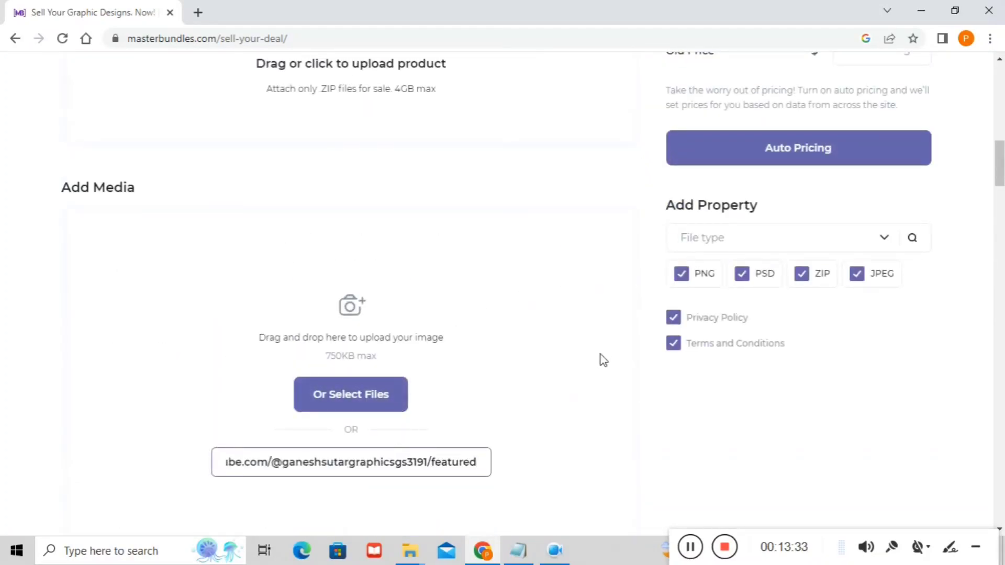
- Upload the VECTORS PNG ZIP archive as the product file for sale
scroll(304, 244, "up", 4)
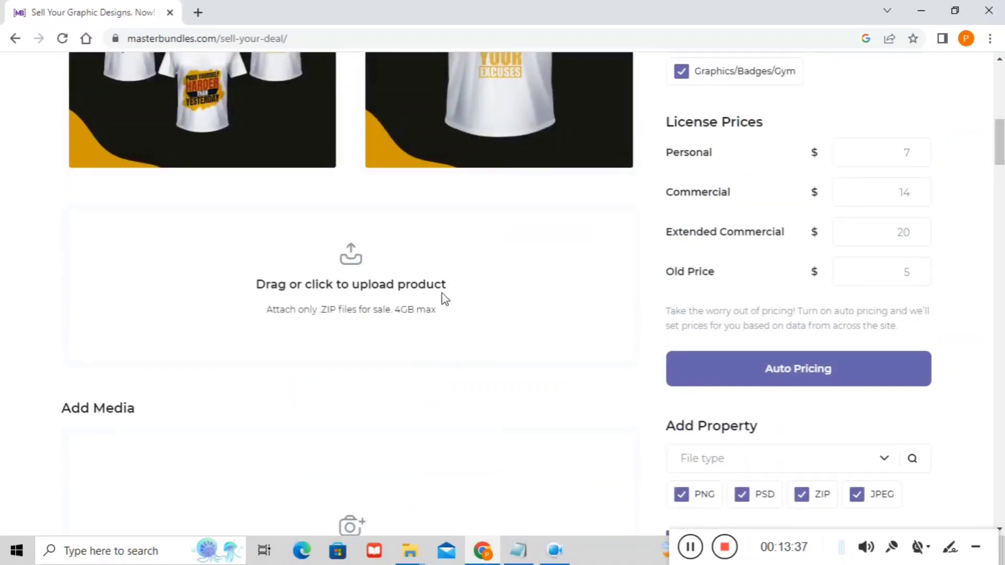
left_click(343, 272)
left_click(189, 139)
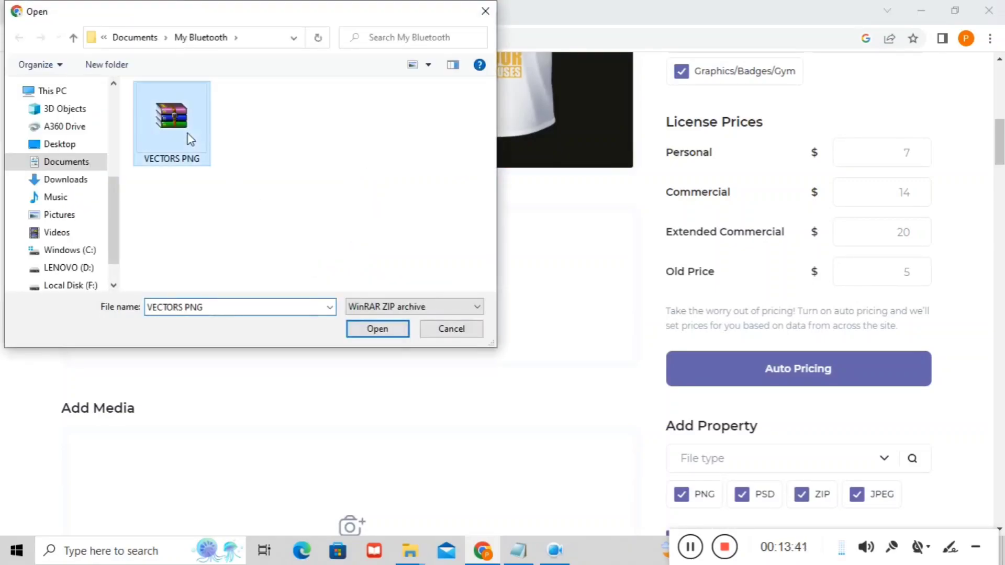
left_click(377, 328)
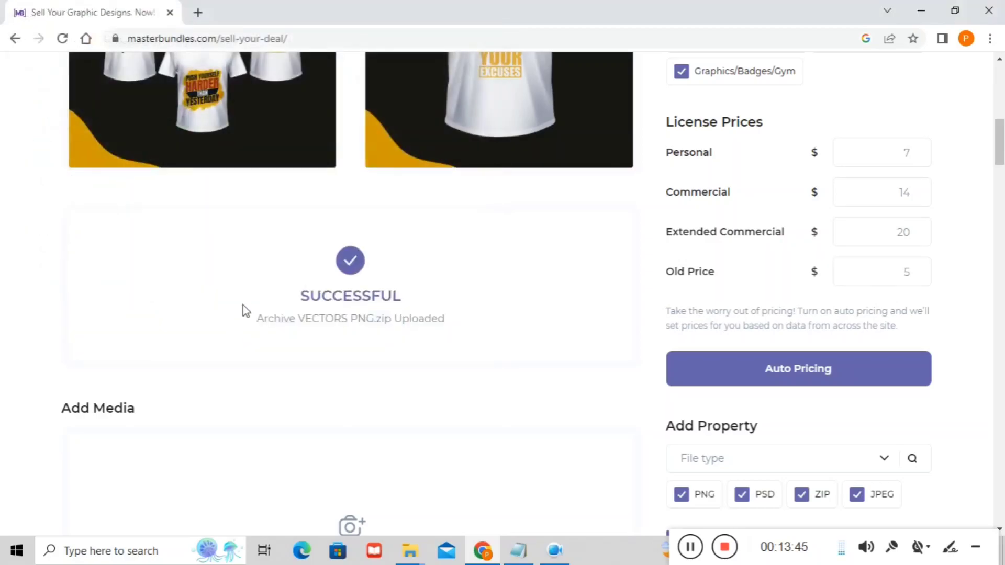
- Review the completed form from the title through prices, properties and description, and submit the product
scroll(473, 320, "up", 8)
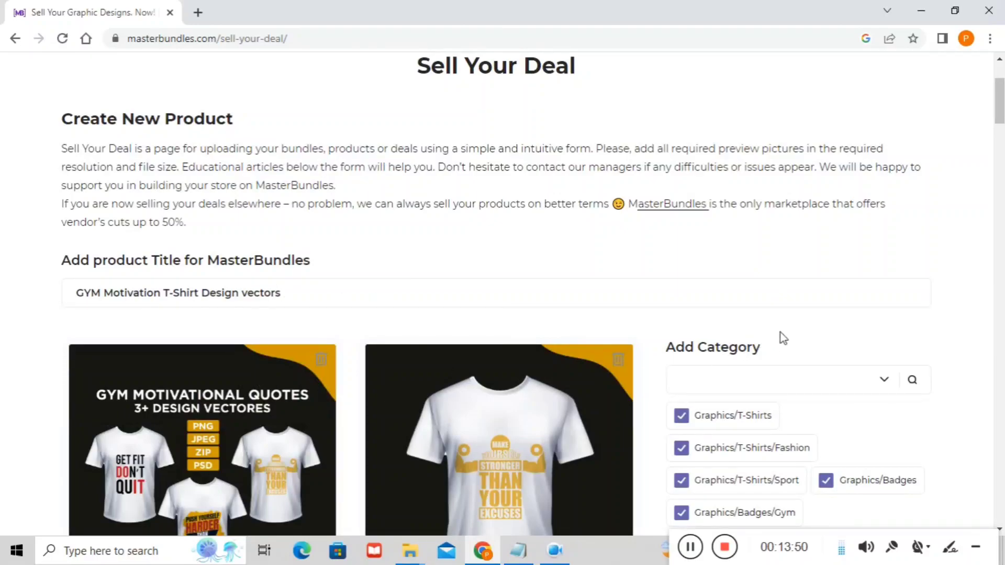
scroll(780, 331, "down", 7)
scroll(762, 314, "down", 1)
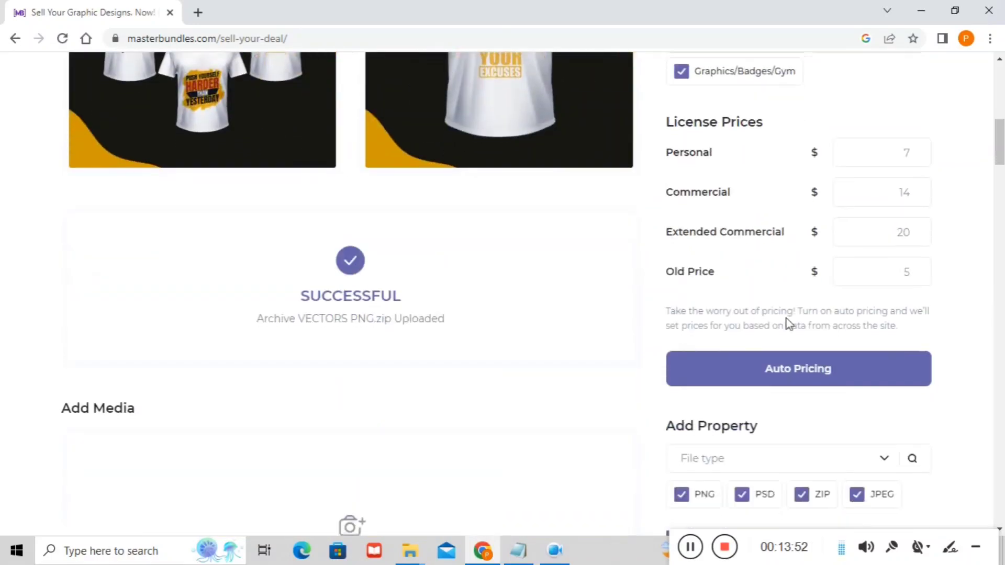
scroll(397, 391, "down", 3)
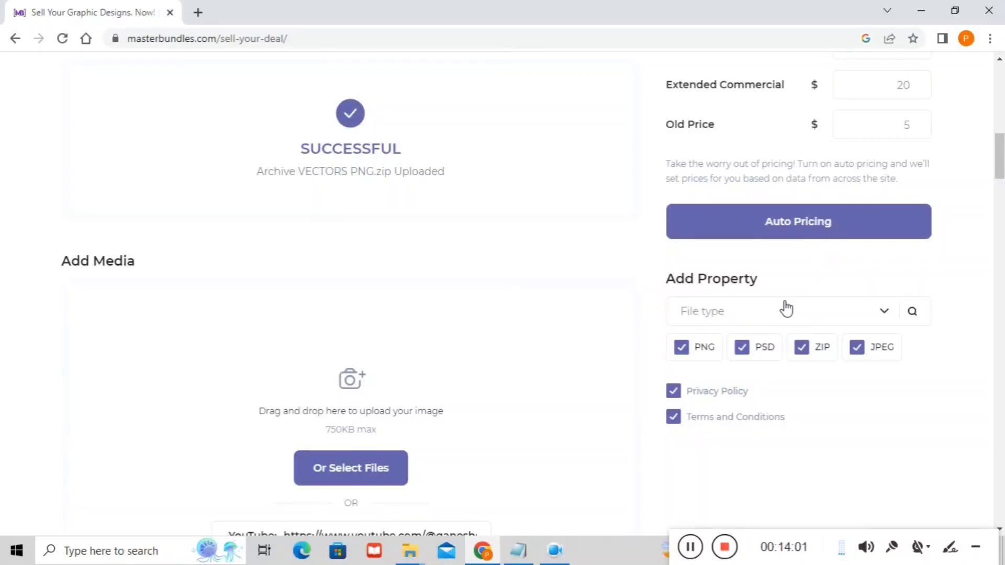
scroll(786, 309, "down", 9)
scroll(786, 307, "down", 9)
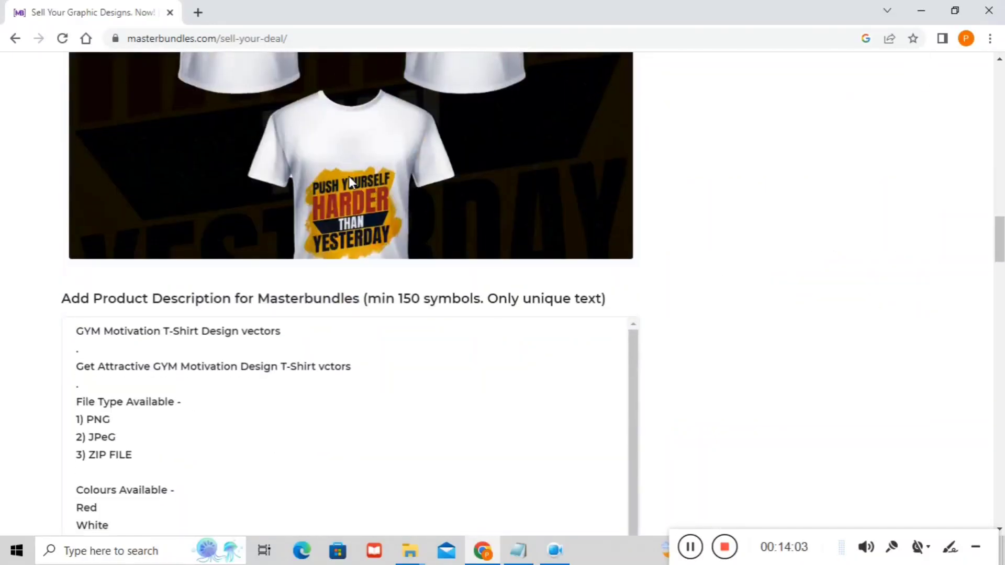
scroll(409, 240, "down", 9)
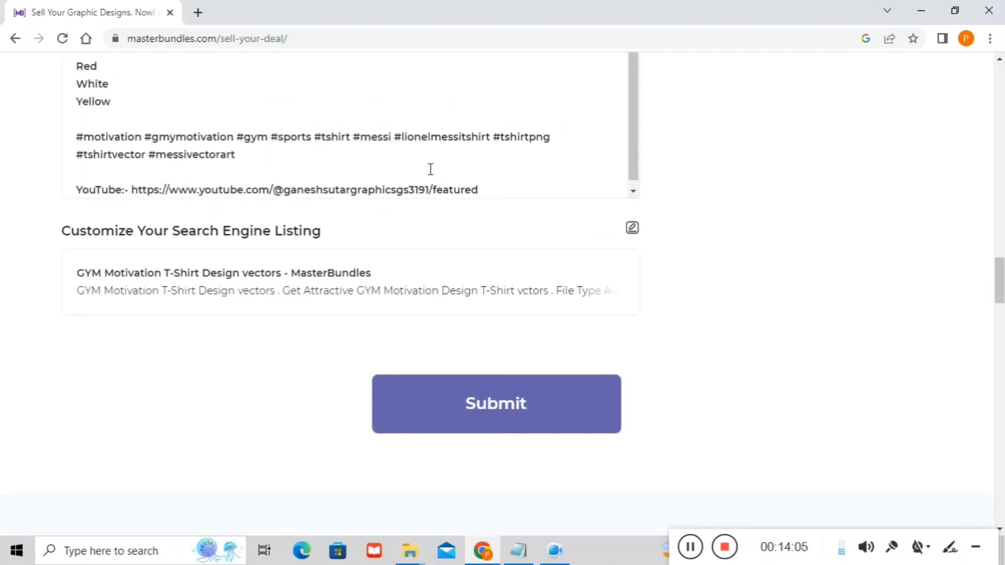
left_click(493, 413)
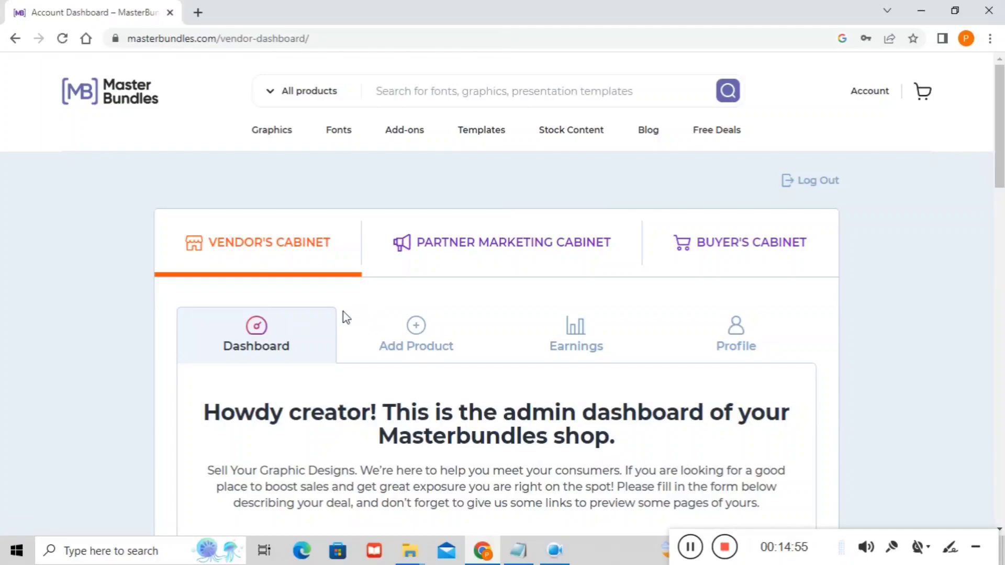
- Examine the GYM Motivation T-Shirt Design vectors listing on the vendor dashboard
scroll(251, 350, "down", 6)
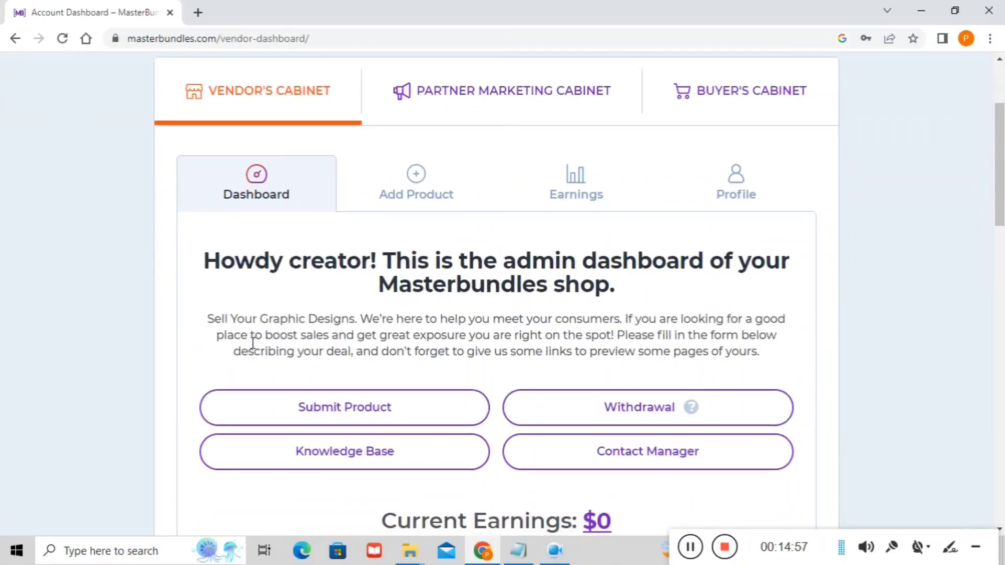
scroll(253, 343, "down", 3)
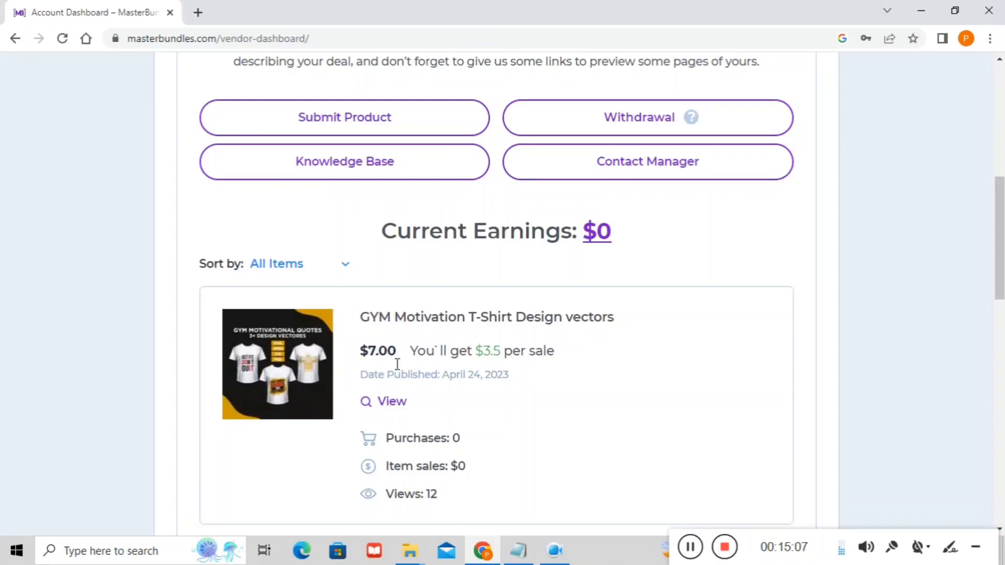
- Browse the T-Shirts category under Graphics and open the first GYM Motivation T-Shirt Design vectors listing
scroll(597, 245, "up", 9)
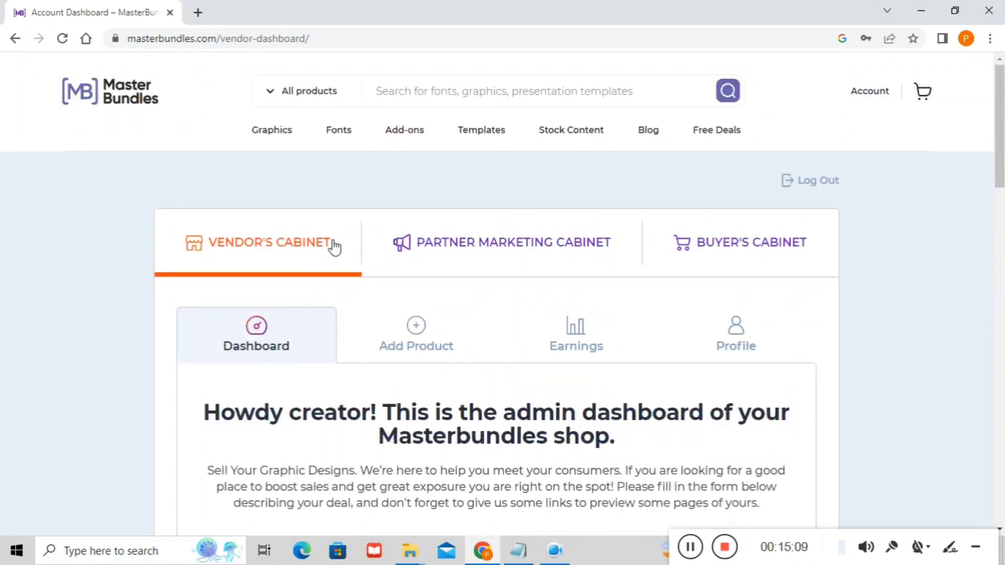
left_click(281, 132)
mouse_move(293, 410)
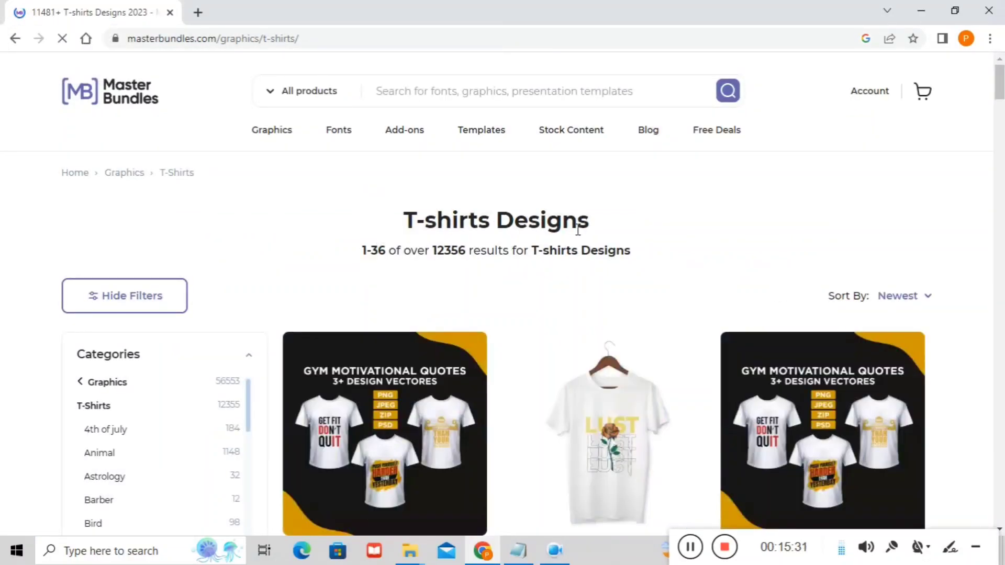
scroll(578, 230, "down", 3)
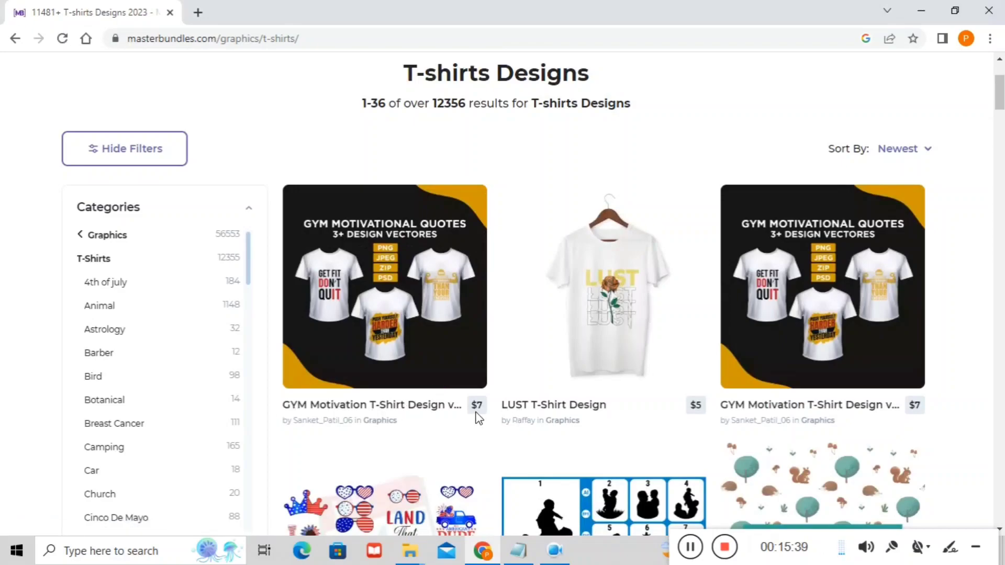
left_click(380, 296)
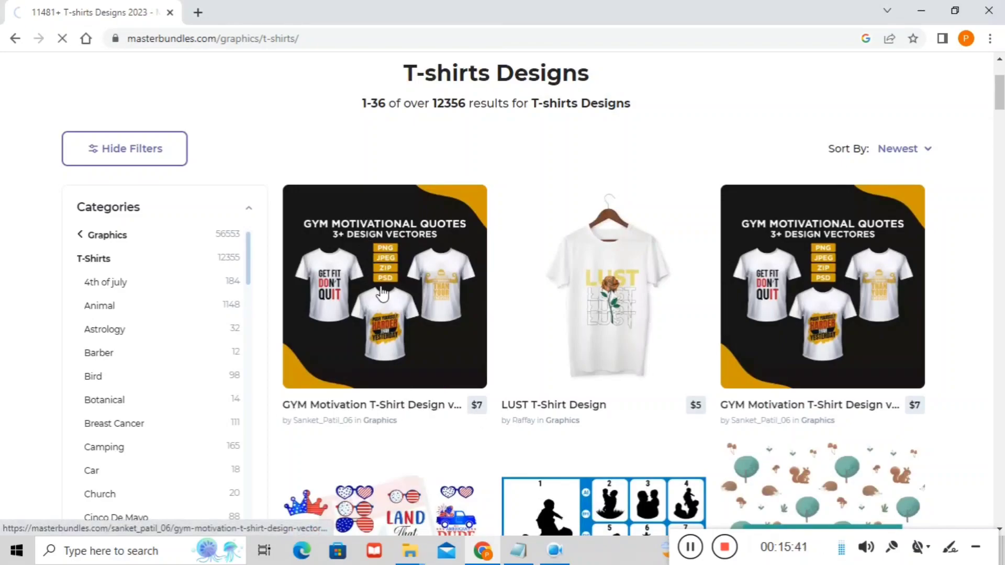
scroll(415, 294, "down", 5)
scroll(367, 294, "up", 5)
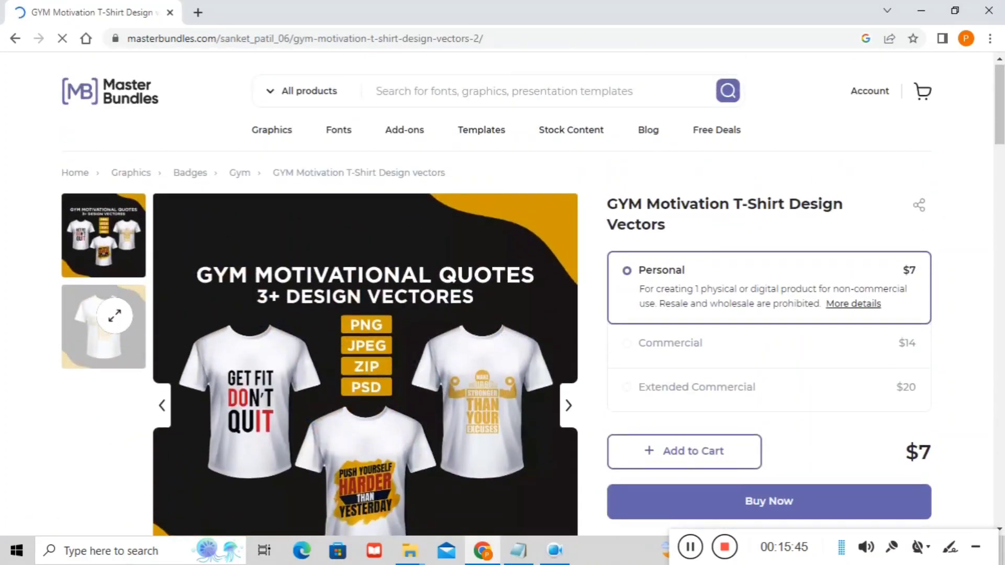
- Show the listing's second preview image and check the product details, including file type and file size
left_click(90, 324)
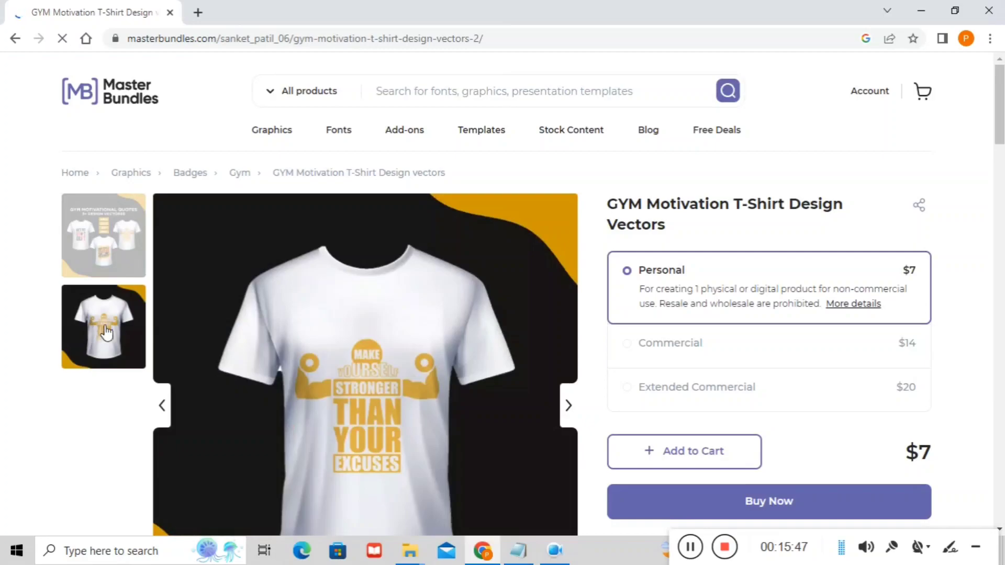
scroll(368, 360, "down", 5)
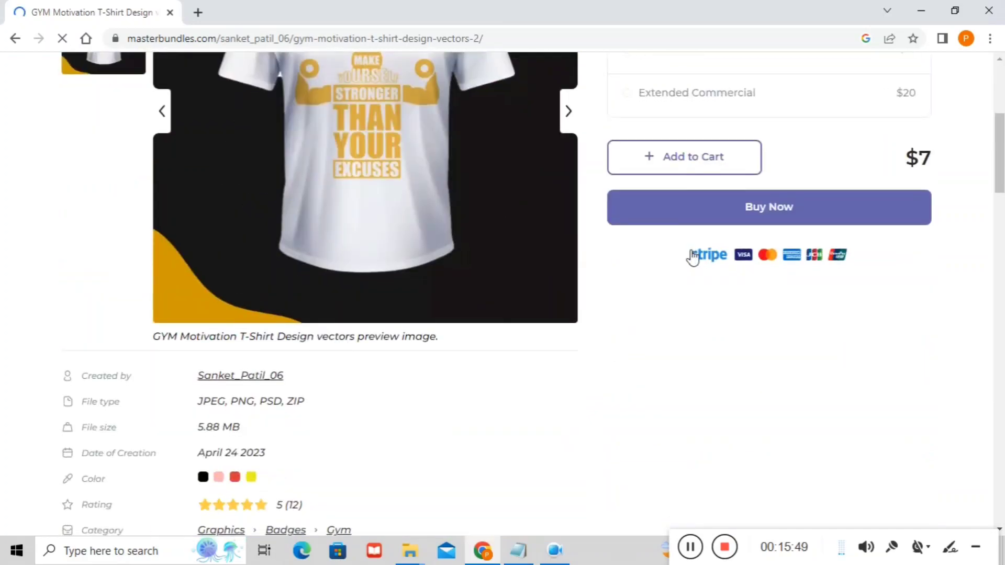
scroll(698, 296, "up", 3)
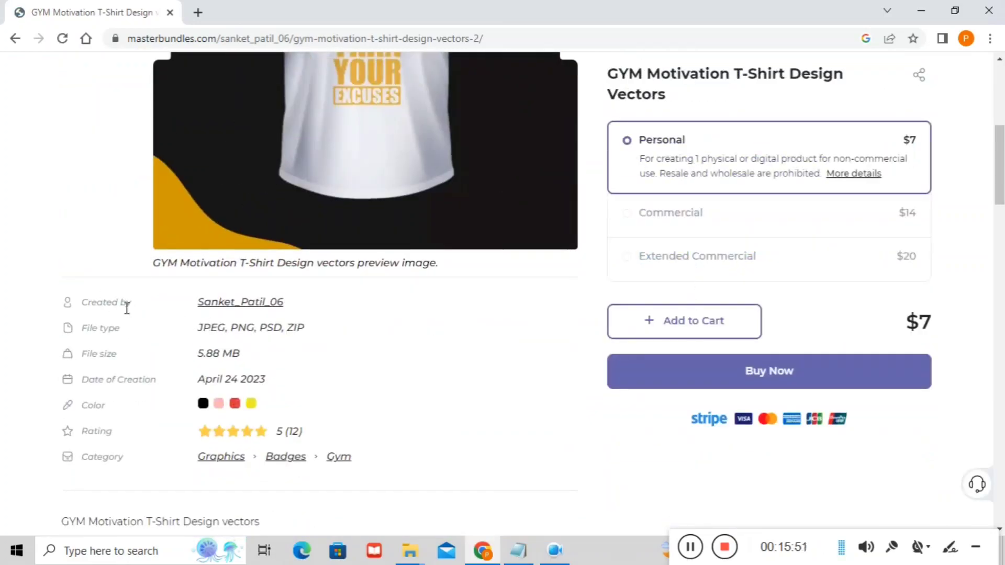
scroll(191, 201, "down", 3)
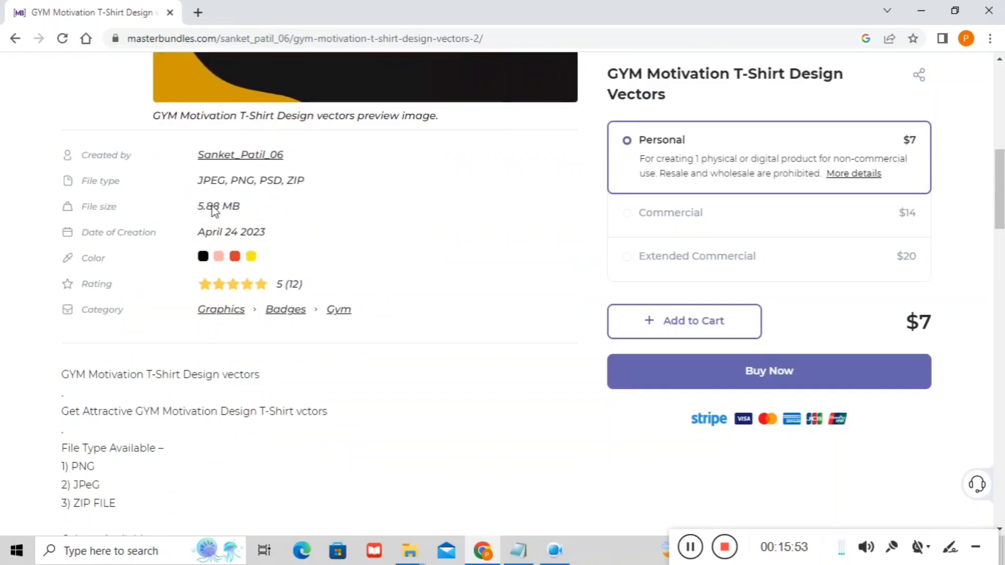
left_click_drag(245, 206, 198, 207)
- Review the listing's description, from available file types and colours to the hashtags such as #tshirtpng and #tshirtvector
scroll(219, 217, "down", 3)
scroll(112, 218, "down", 5)
scroll(112, 217, "up", 5)
scroll(112, 218, "down", 5)
scroll(95, 296, "up", 2)
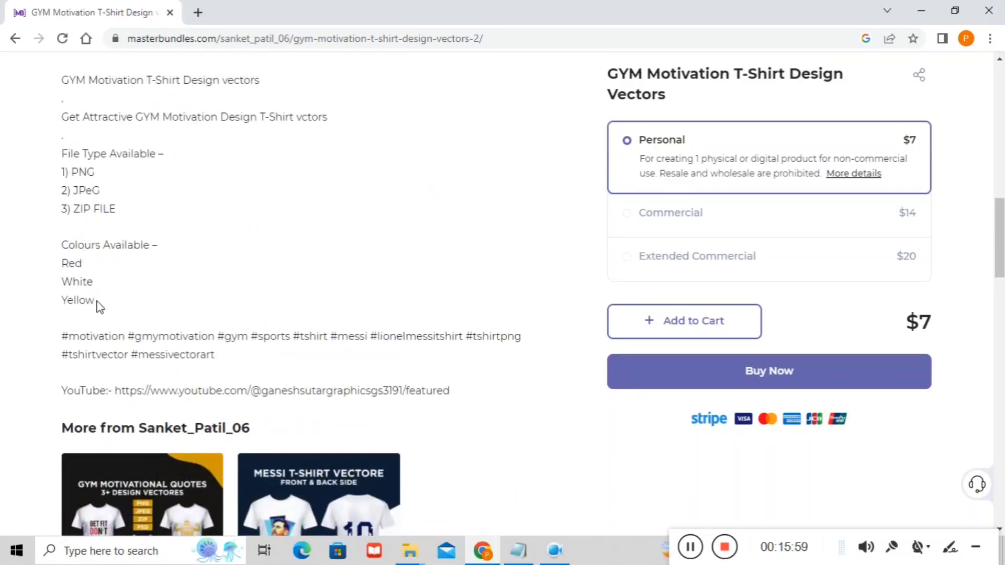
left_click_drag(63, 341, 316, 340)
left_click_drag(473, 338, 523, 343)
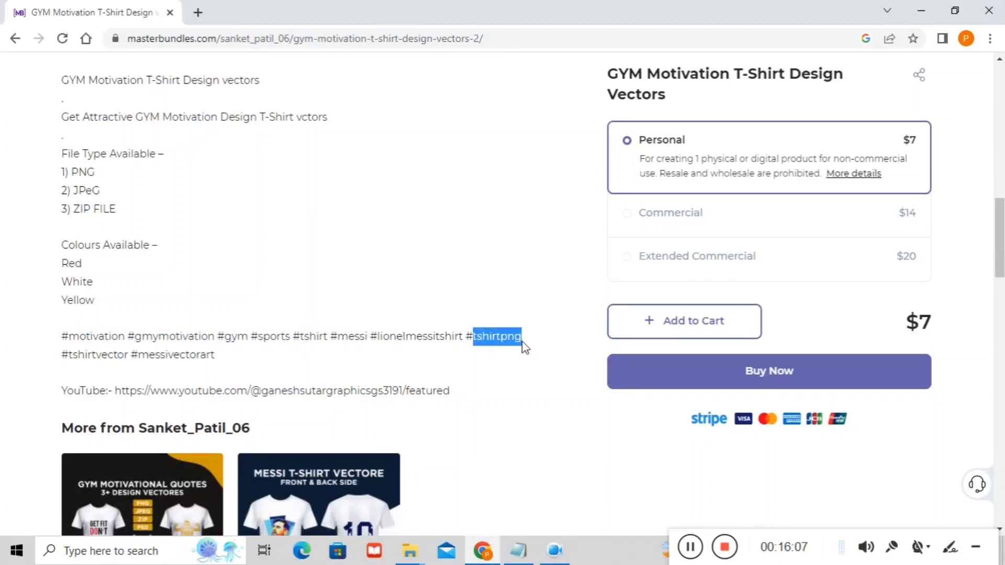
left_click(97, 354)
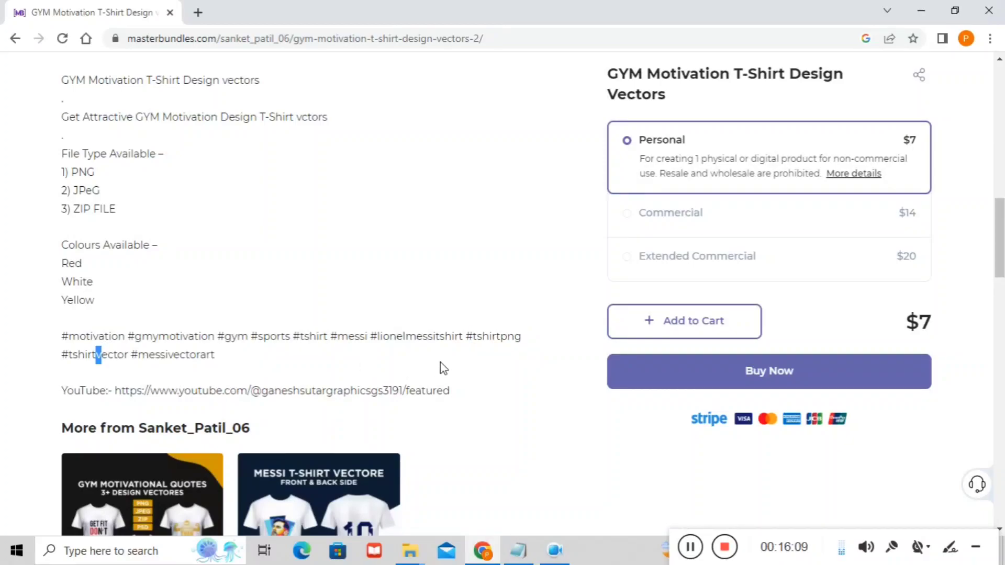
- Select the Commercial licence and then the Extended Commercial licence to compare their terms and prices on the product page
scroll(466, 335, "down", 7)
scroll(399, 321, "up", 15)
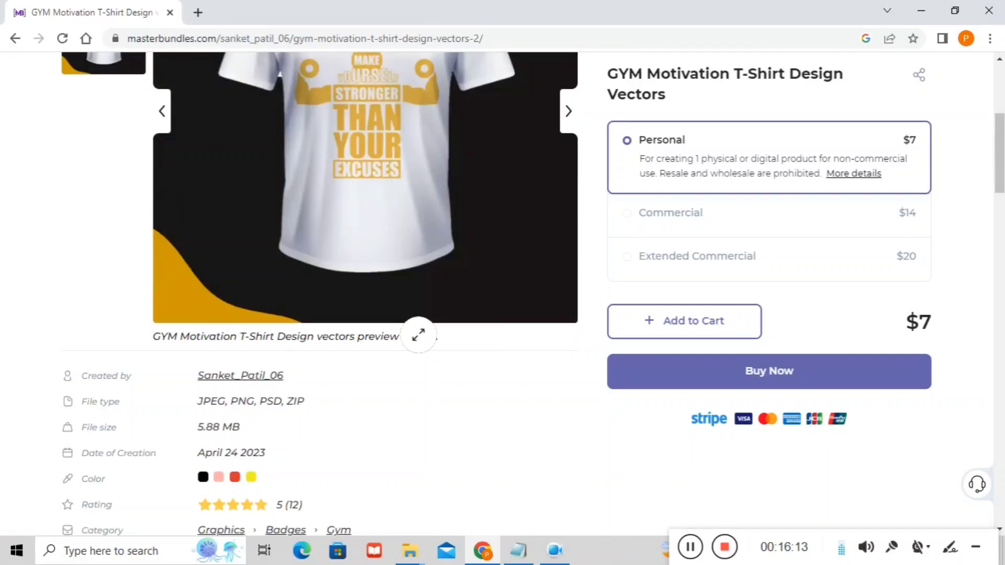
scroll(419, 334, "up", 3)
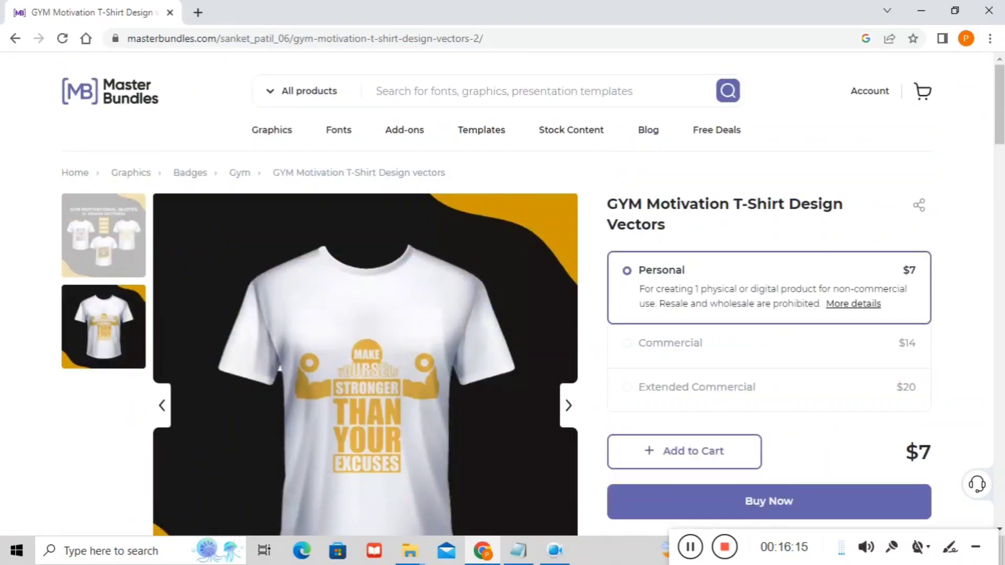
left_click(785, 352)
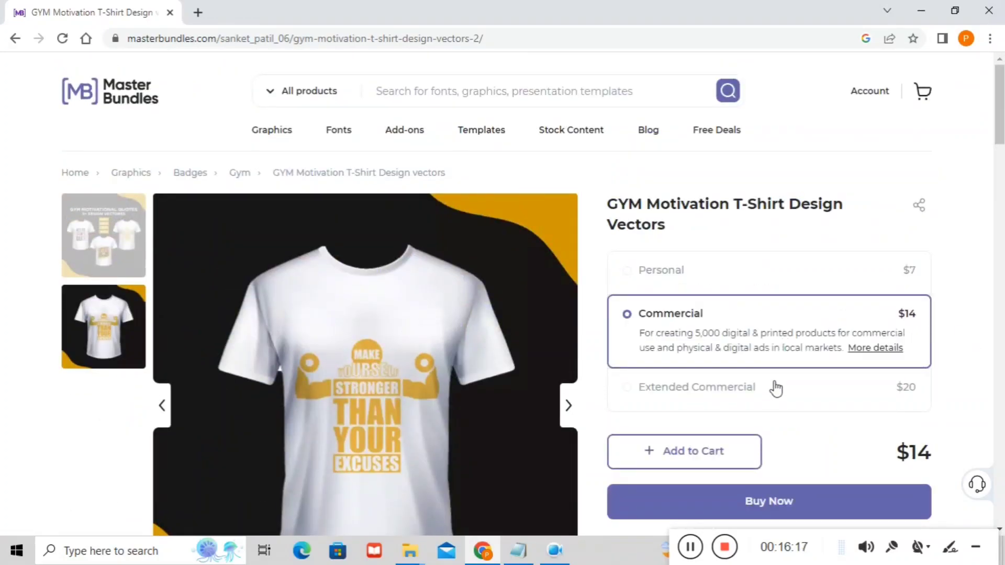
left_click(775, 386)
scroll(853, 377, "down", 3)
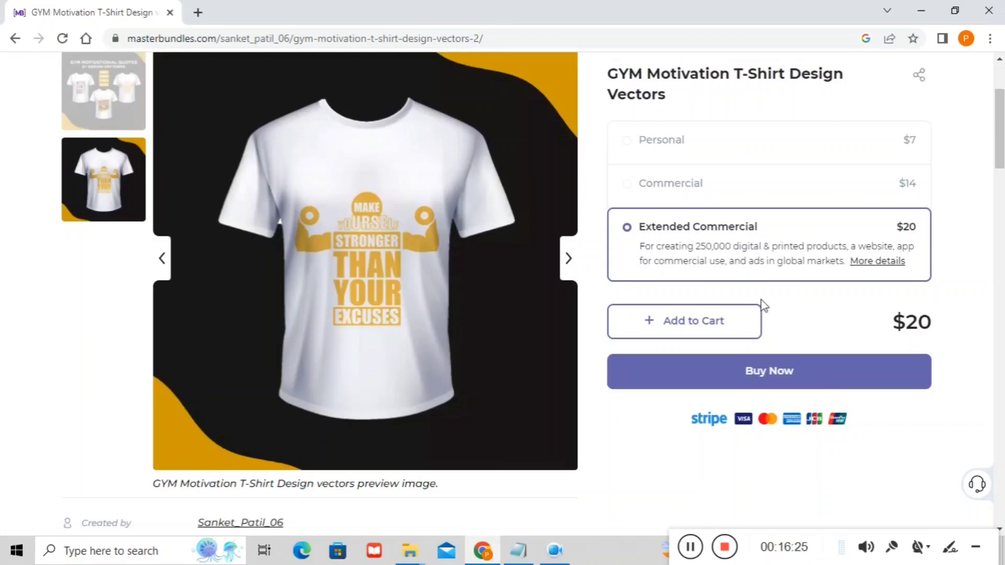
scroll(761, 297, "up", 3)
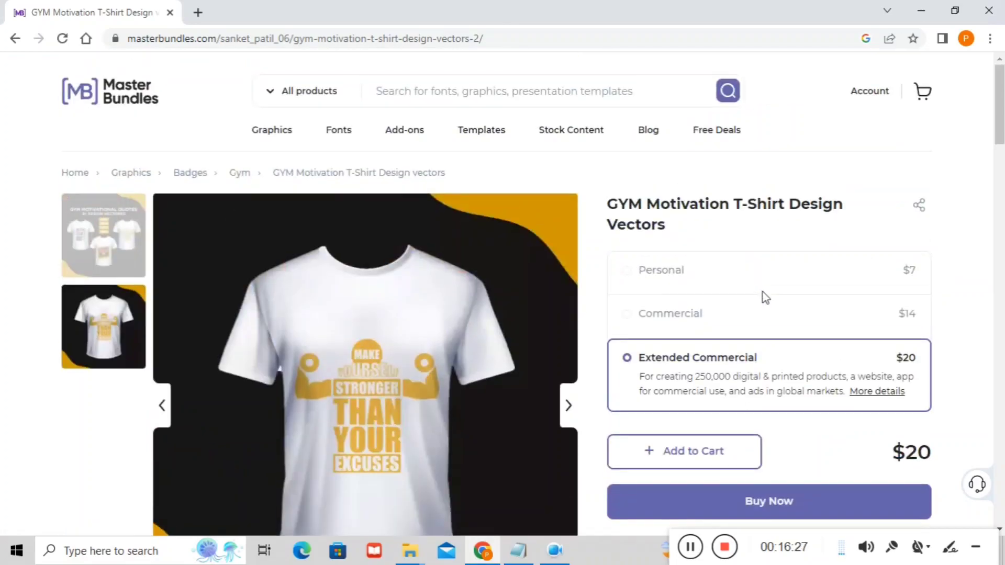